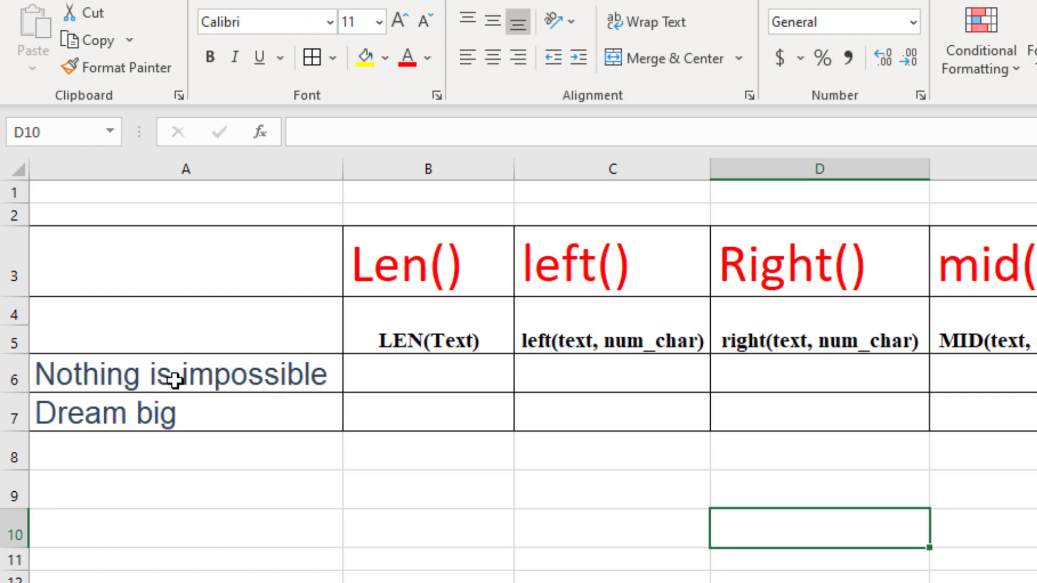
Enter the formula =LEN(A6) in cell B6 to count the characters of "Nothing is impossible"
{"action": "left_click", "coordinate": [349, 373]}
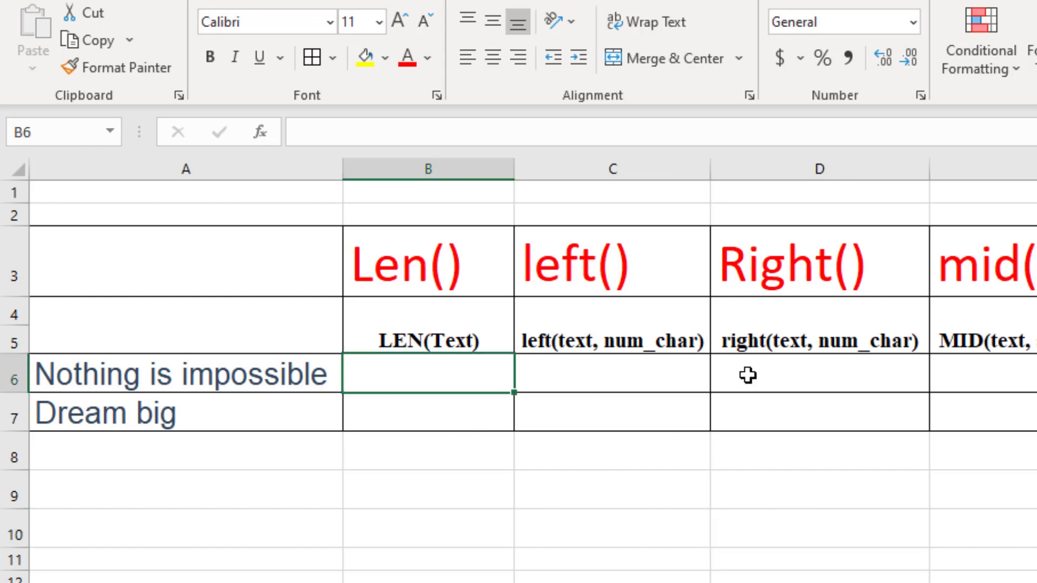
{"action": "type", "text": "="}
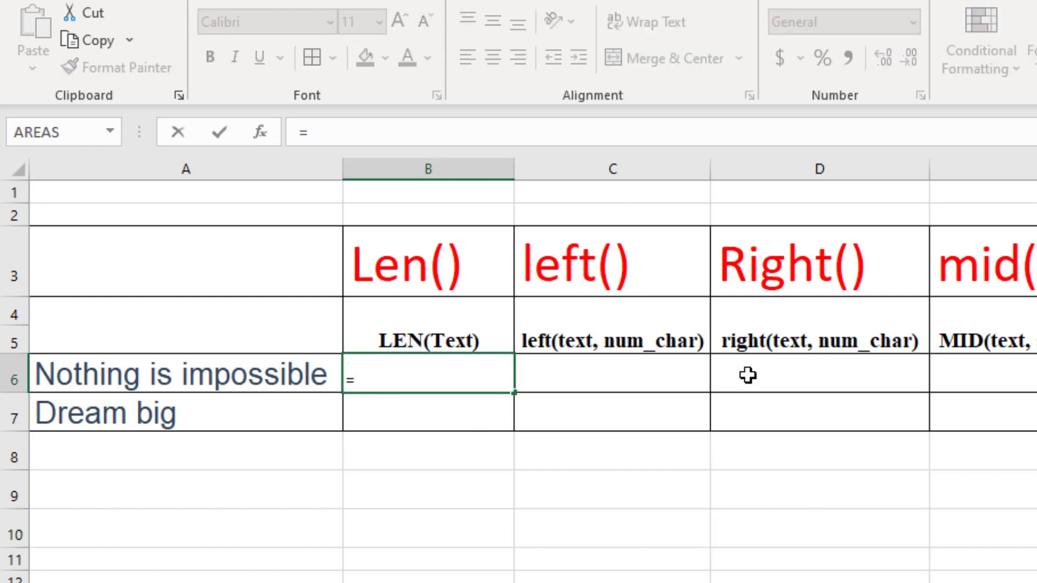
{"action": "type", "text": "len"}
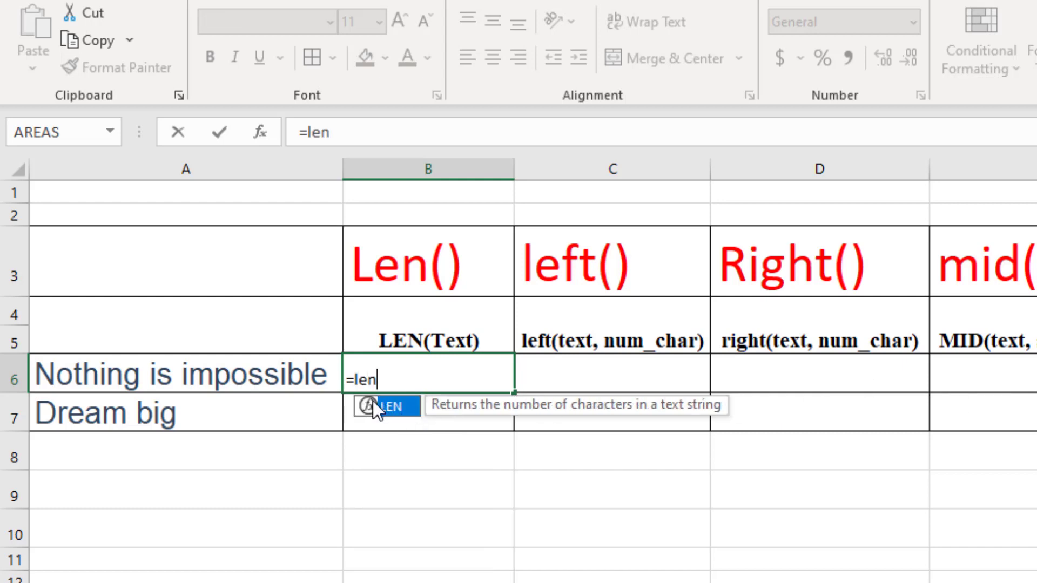
{"action": "double_click", "coordinate": [393, 405]}
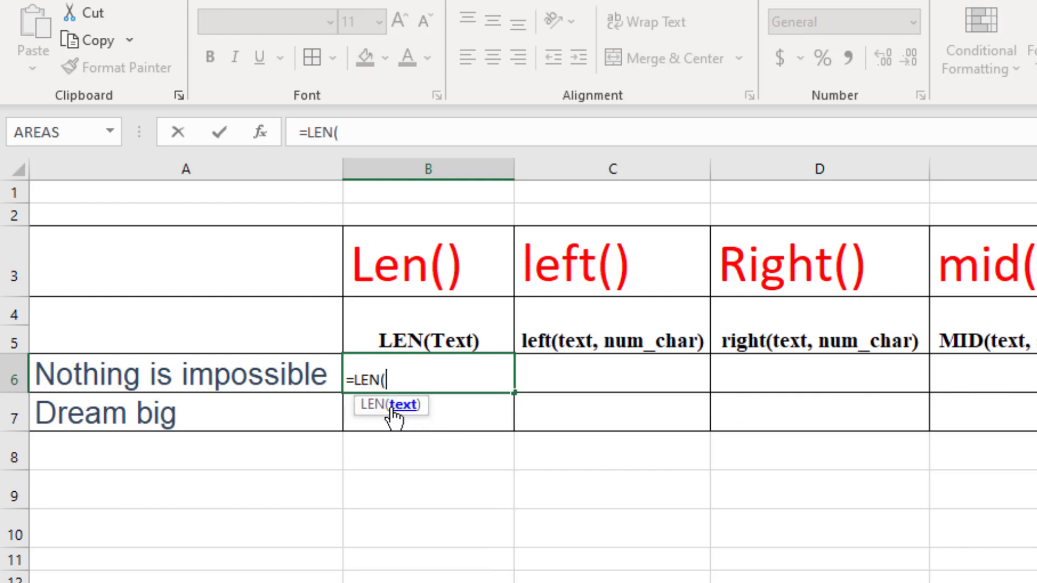
{"action": "left_click", "coordinate": [176, 373]}
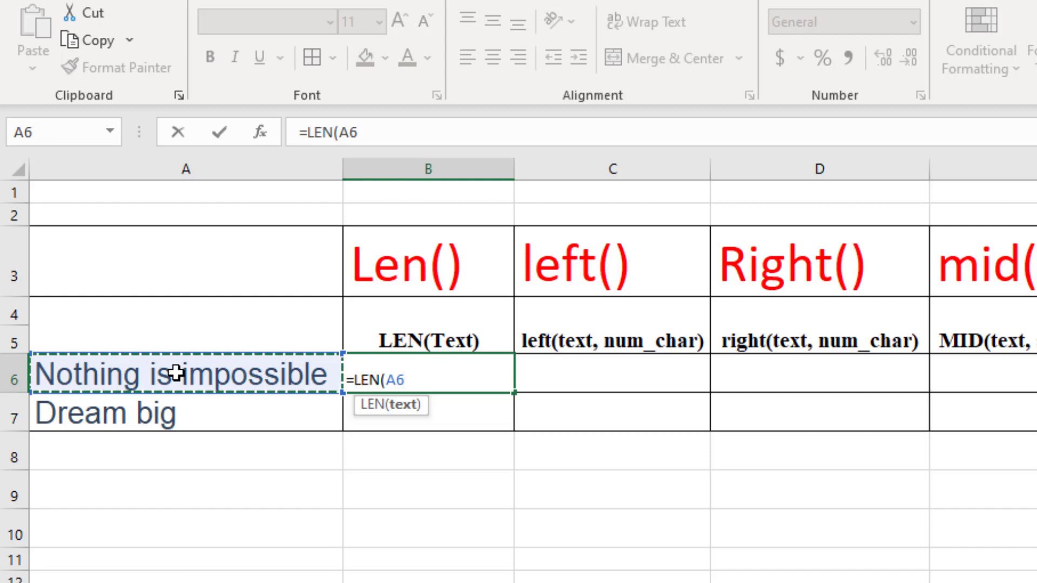
{"action": "type", "text": ")"}
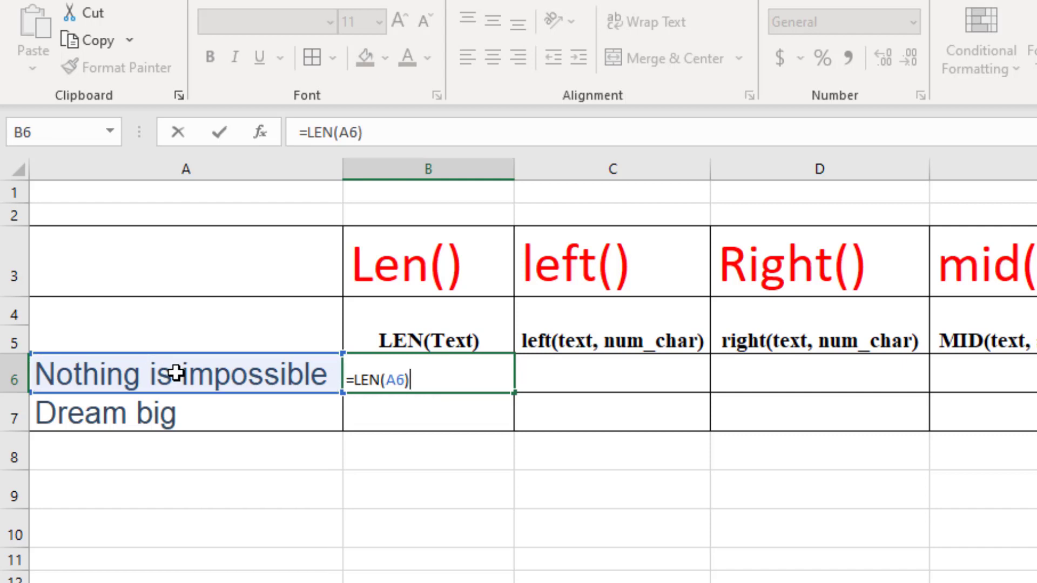
{"action": "key", "text": "Return"}
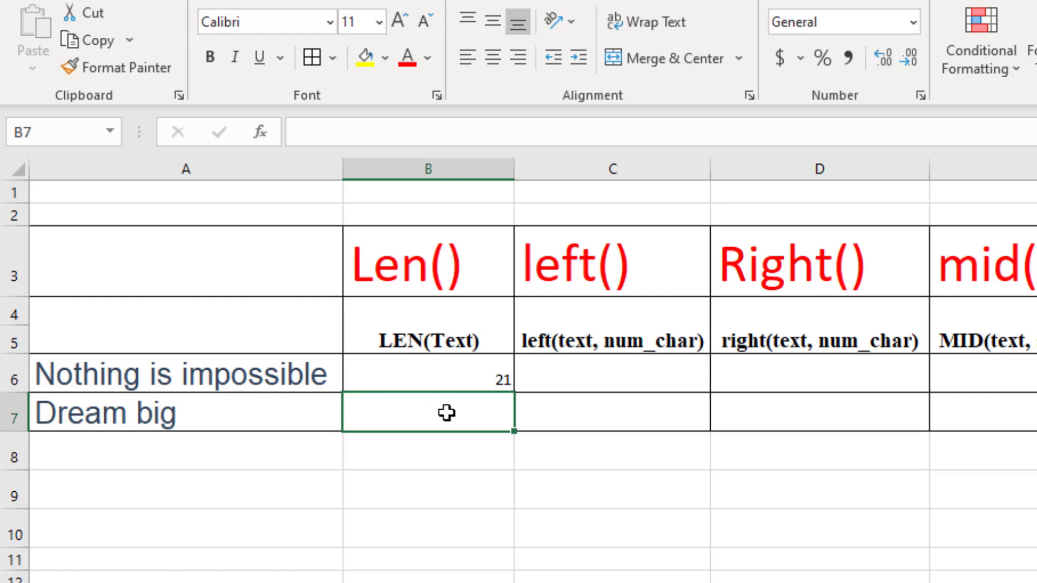
Enter the formula =LEN(A7) in cell B7 to count the characters of "Dream big"
{"action": "type", "text": "="}
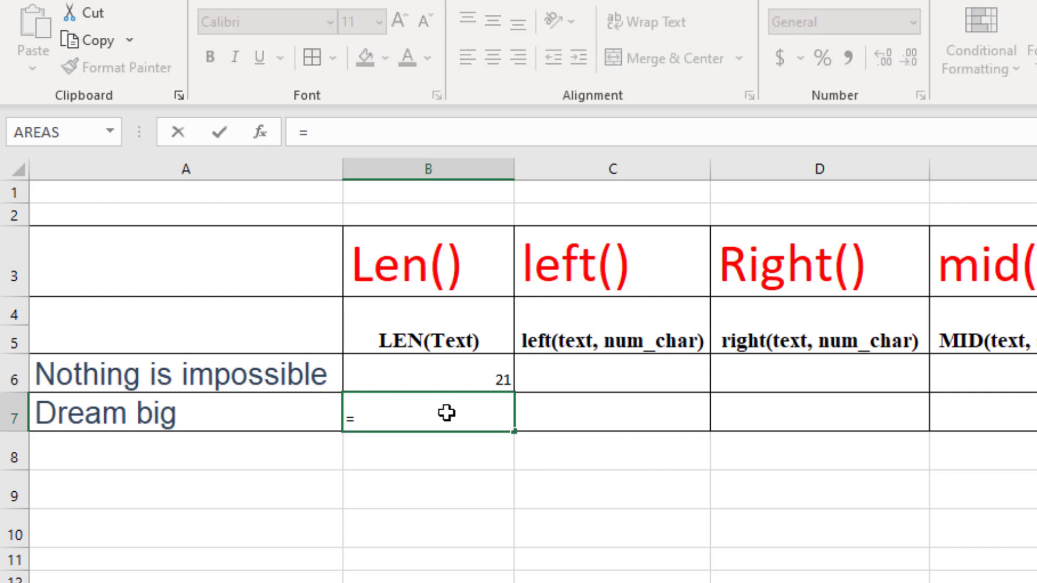
{"action": "type", "text": "len"}
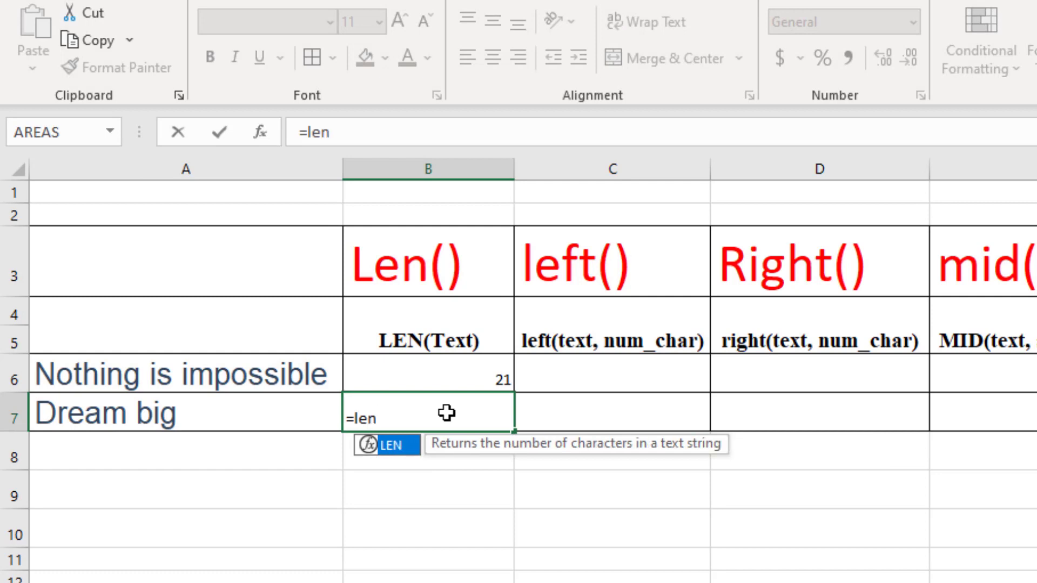
{"action": "double_click", "coordinate": [403, 442]}
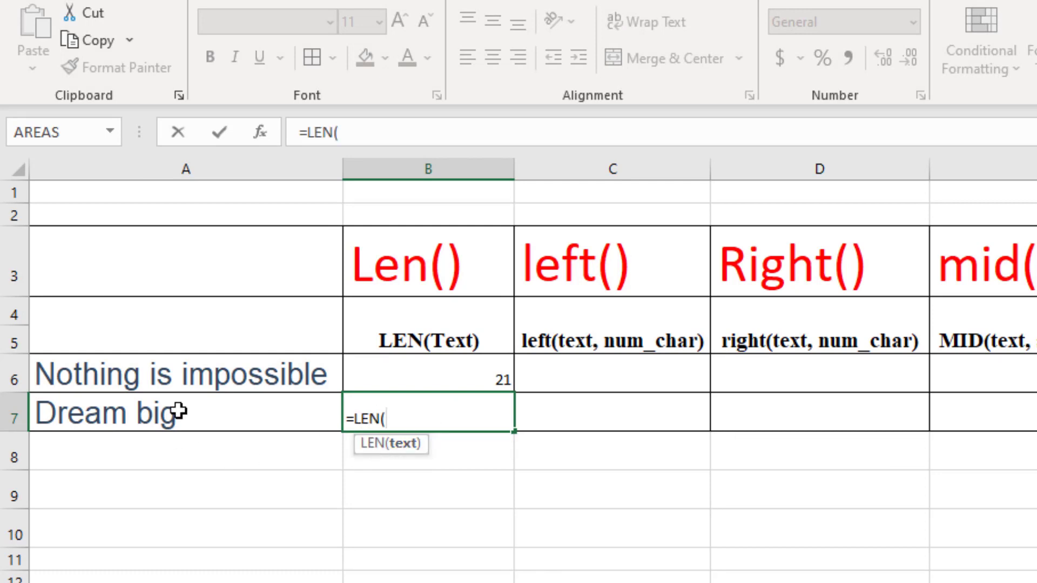
{"action": "left_click", "coordinate": [172, 412]}
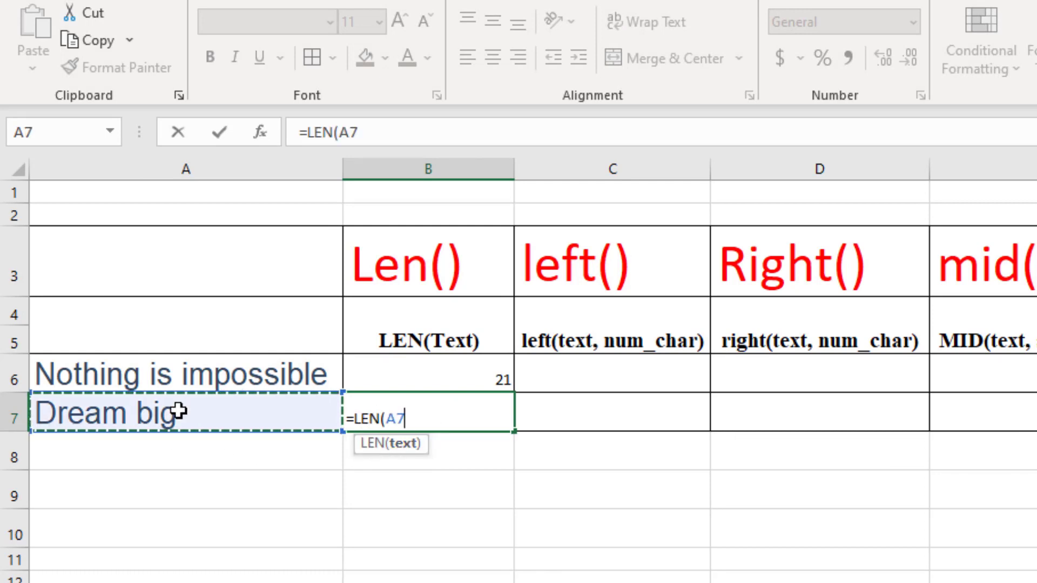
{"action": "type", "text": ")"}
{"action": "key", "text": "Return"}
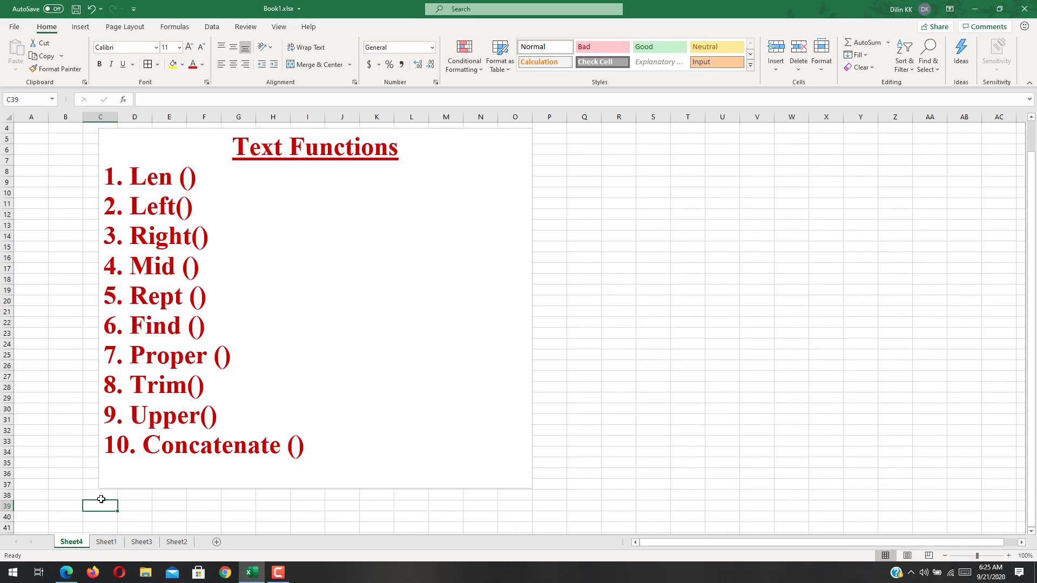
On Sheet1, enter the formula =LEFT(A6,7) in cell C6 to extract the first seven characters of A6
{"action": "left_click", "coordinate": [106, 541]}
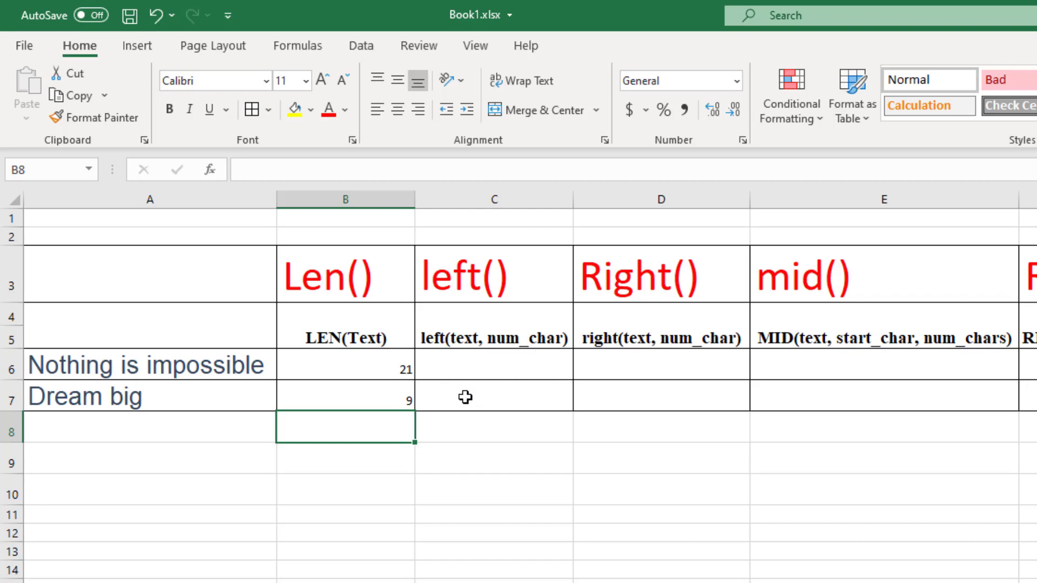
{"action": "double_click", "coordinate": [457, 362]}
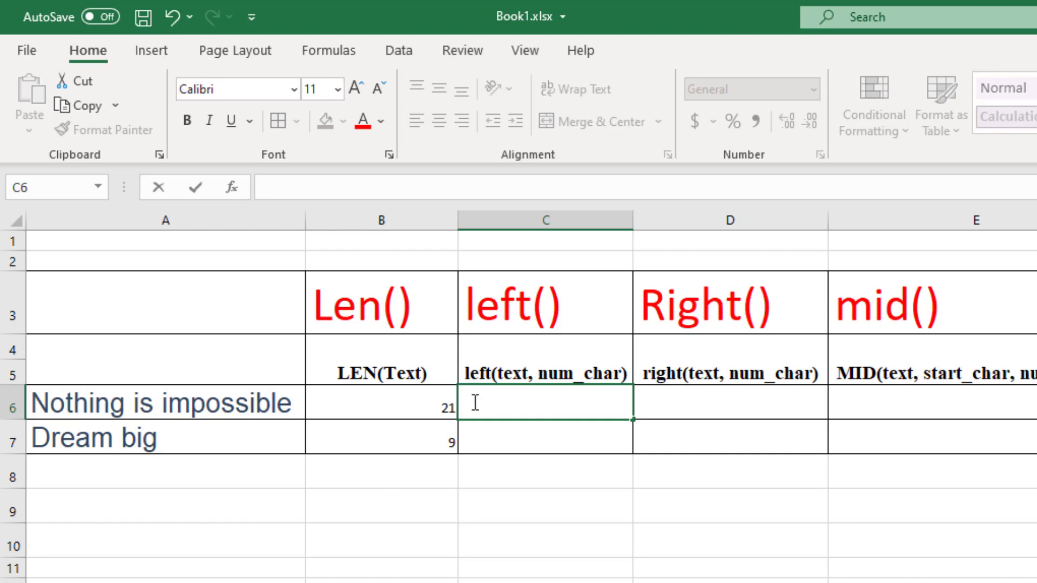
{"action": "type", "text": "="}
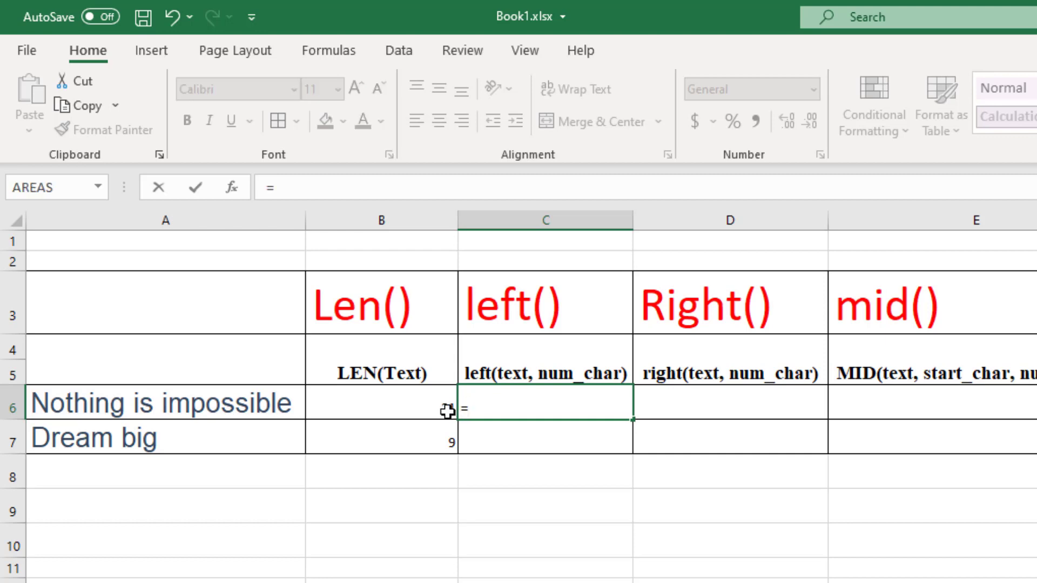
{"action": "type", "text": "le"}
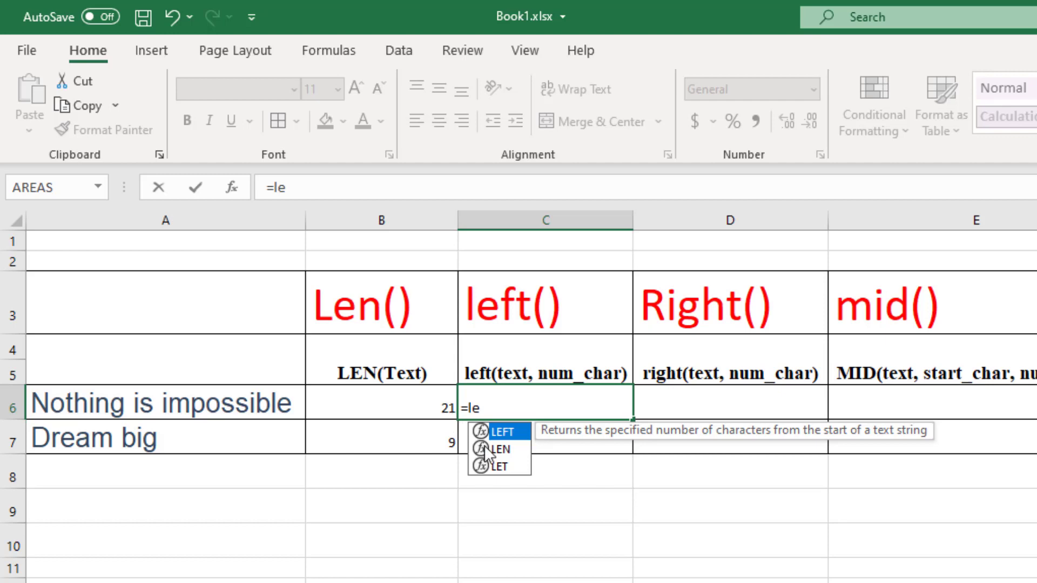
{"action": "double_click", "coordinate": [516, 428]}
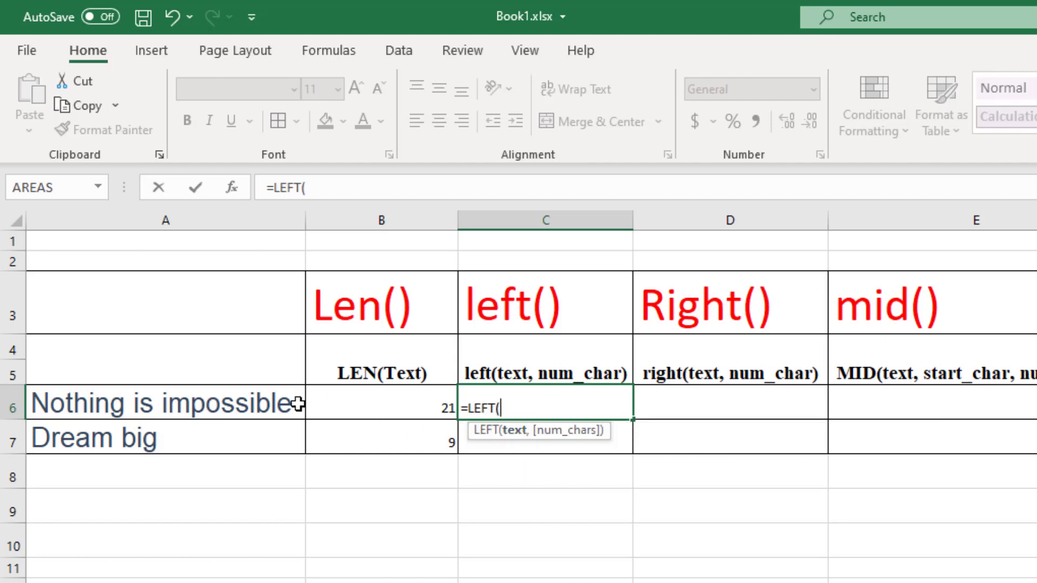
{"action": "left_click", "coordinate": [150, 411]}
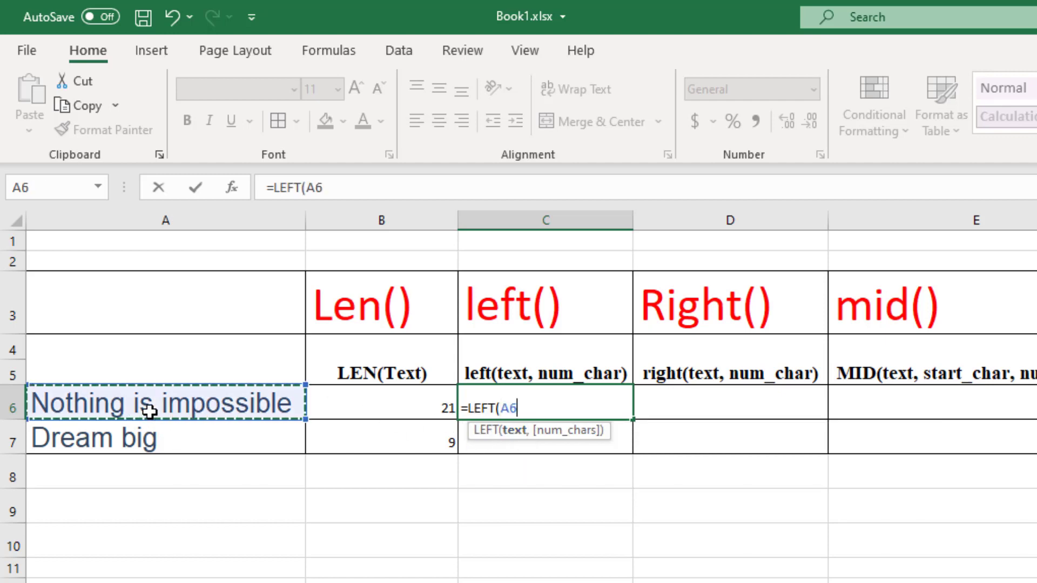
{"action": "type", "text": ",7"}
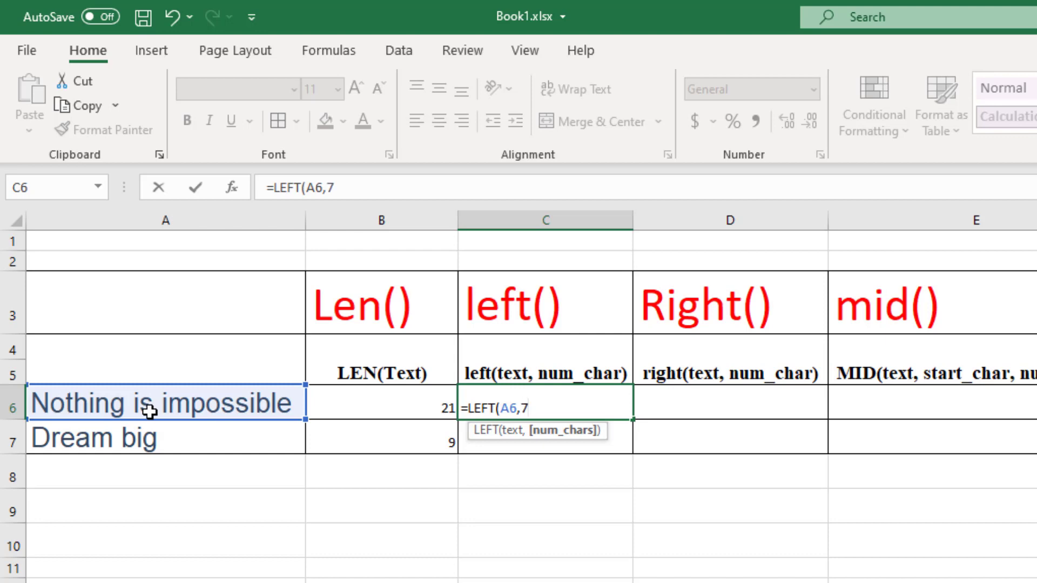
{"action": "type", "text": ")"}
{"action": "key", "text": "Return"}
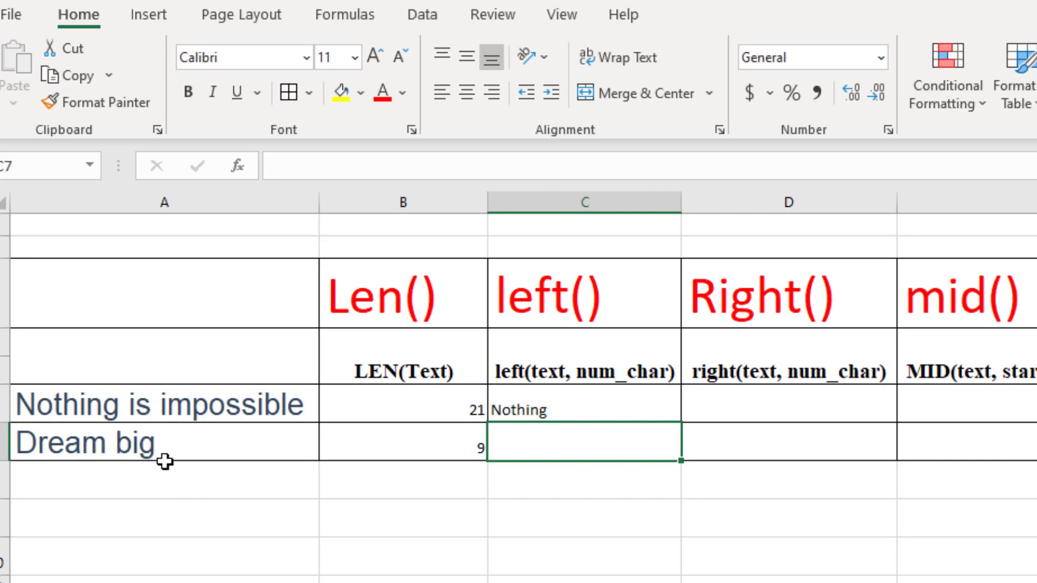
Enter the formula =LEFT(A7,5) in cell C7 to extract the first five characters of "Dream big"
{"action": "type", "text": "="}
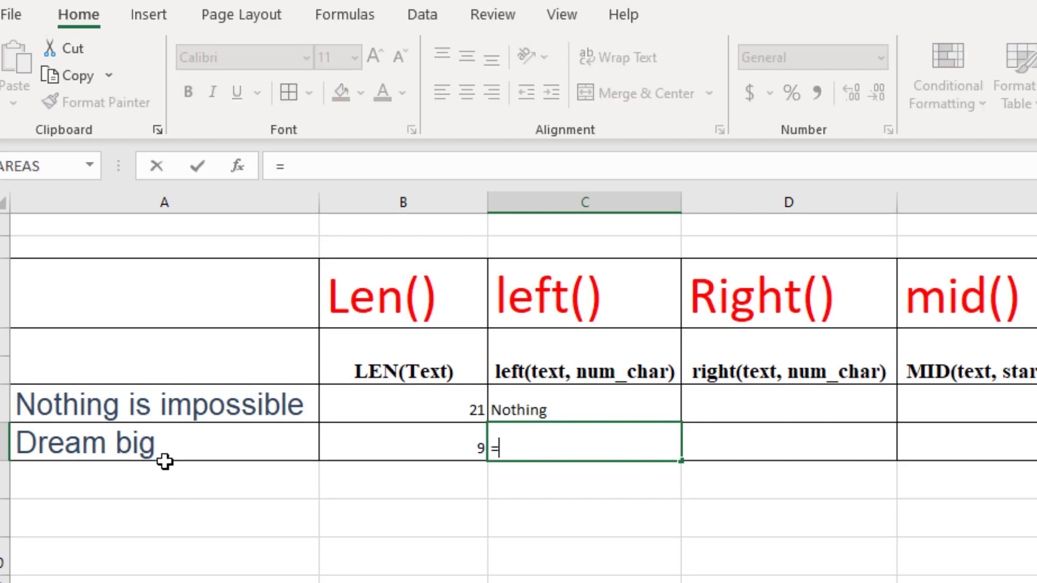
{"action": "type", "text": "lef"}
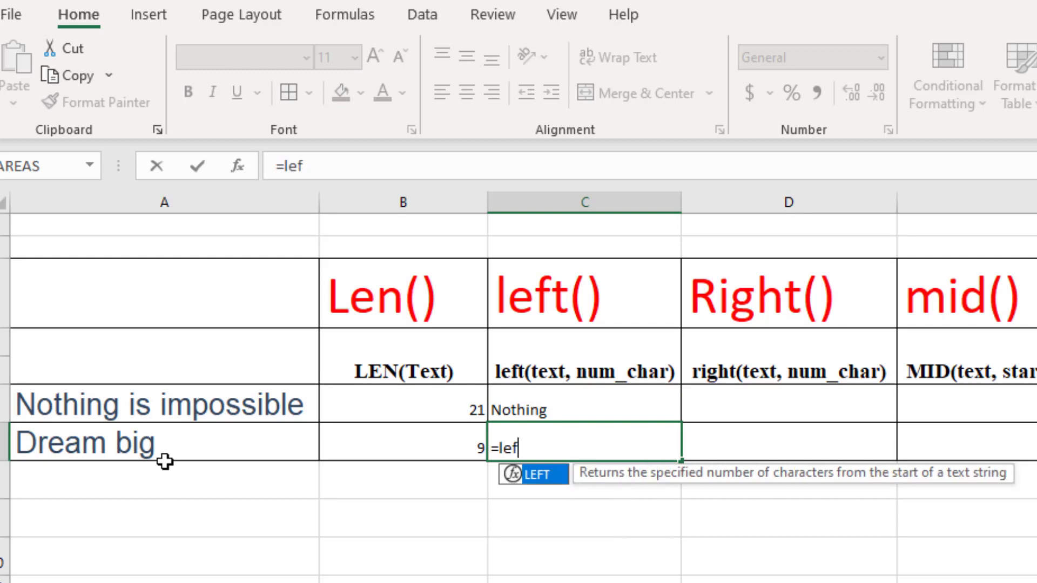
{"action": "double_click", "coordinate": [533, 474]}
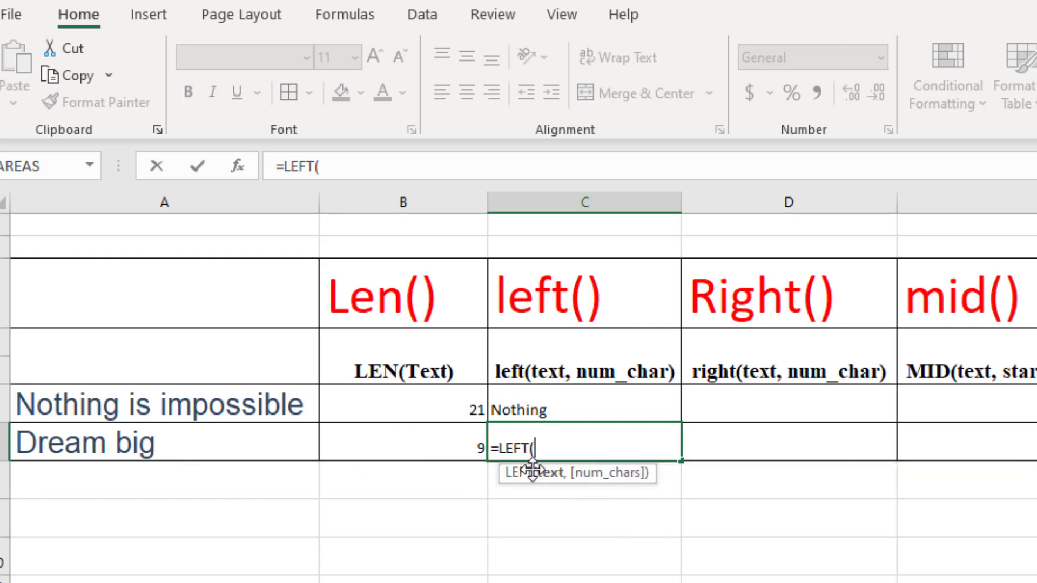
{"action": "left_click", "coordinate": [144, 443]}
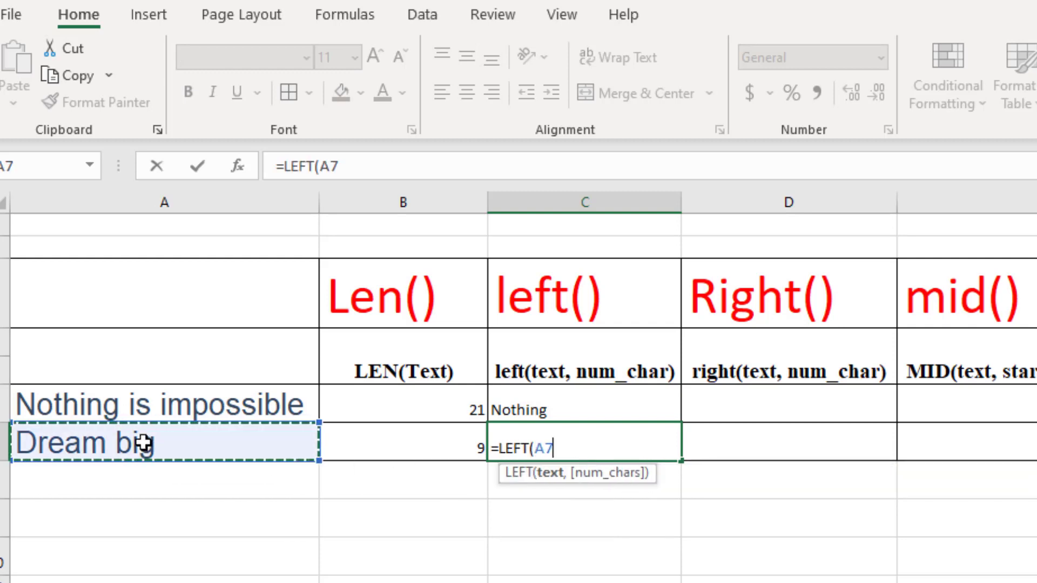
{"action": "type", "text": ",5)"}
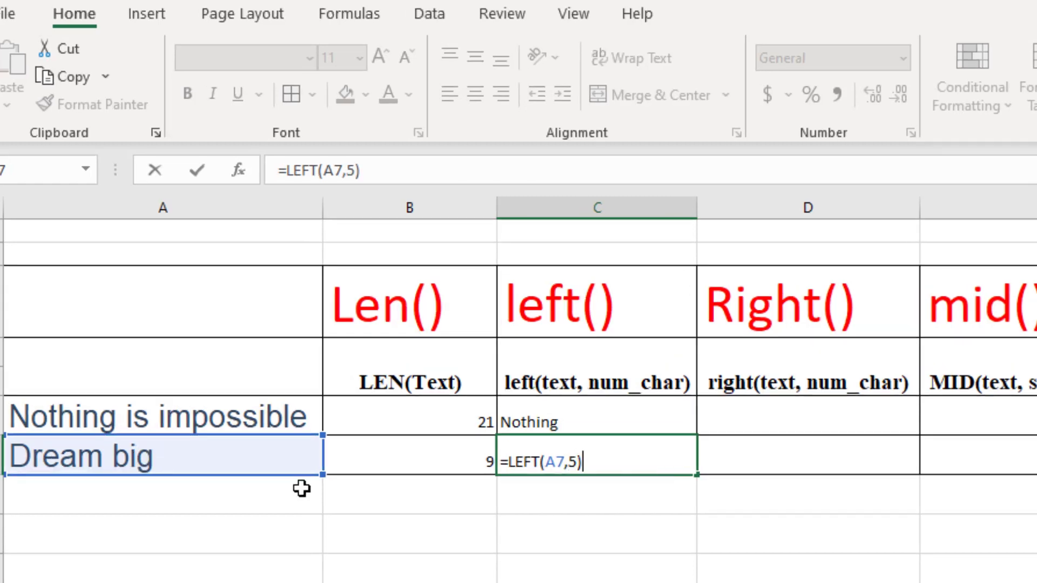
{"action": "key", "text": "Return"}
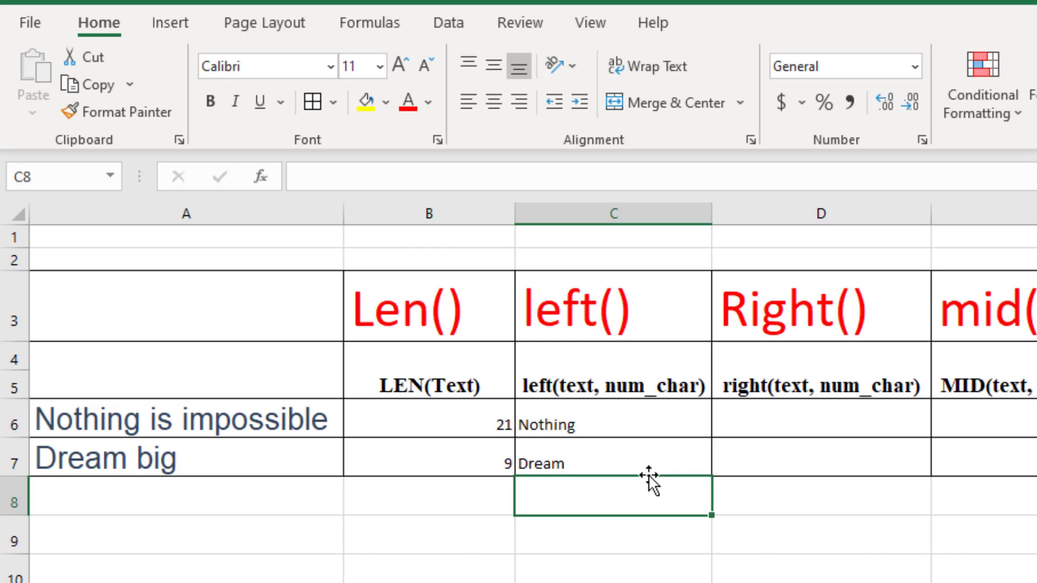
Enter the formula =RIGHT(A6,10) in cell D6 to extract the last ten characters of "Nothing is impossible"
{"action": "left_click", "coordinate": [748, 429]}
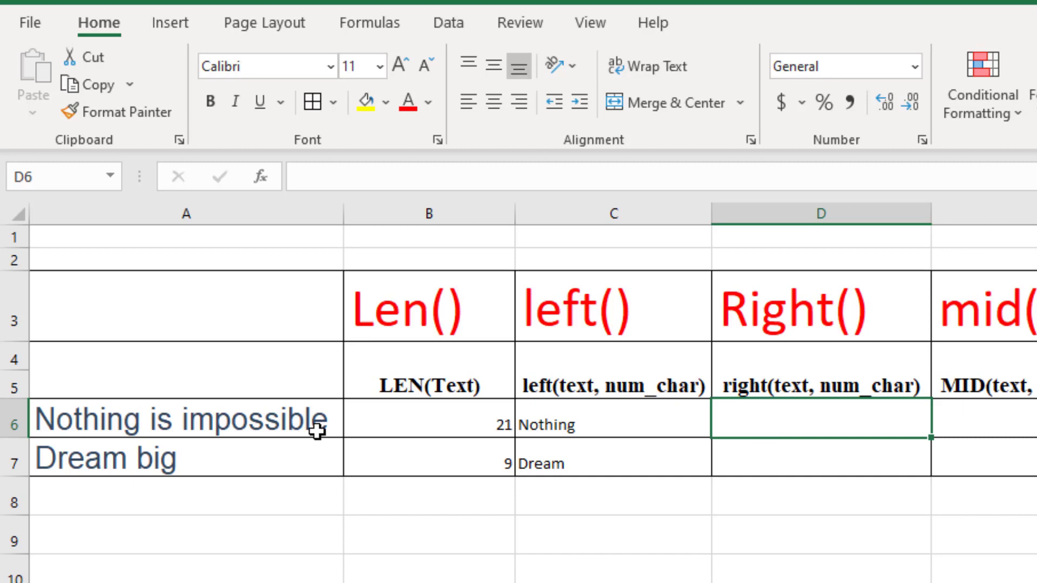
{"action": "type", "text": "="}
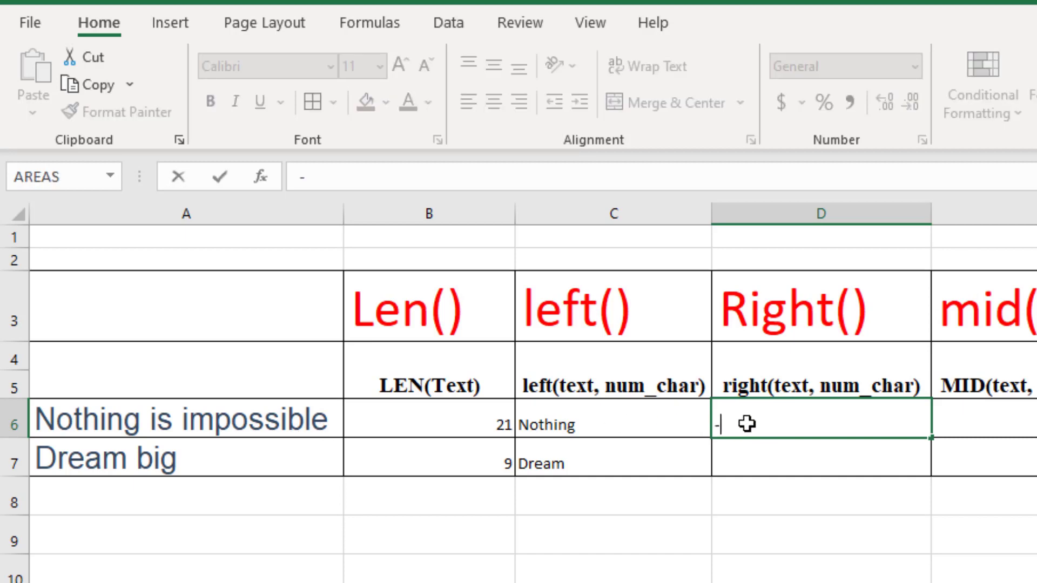
{"action": "type", "text": "right"}
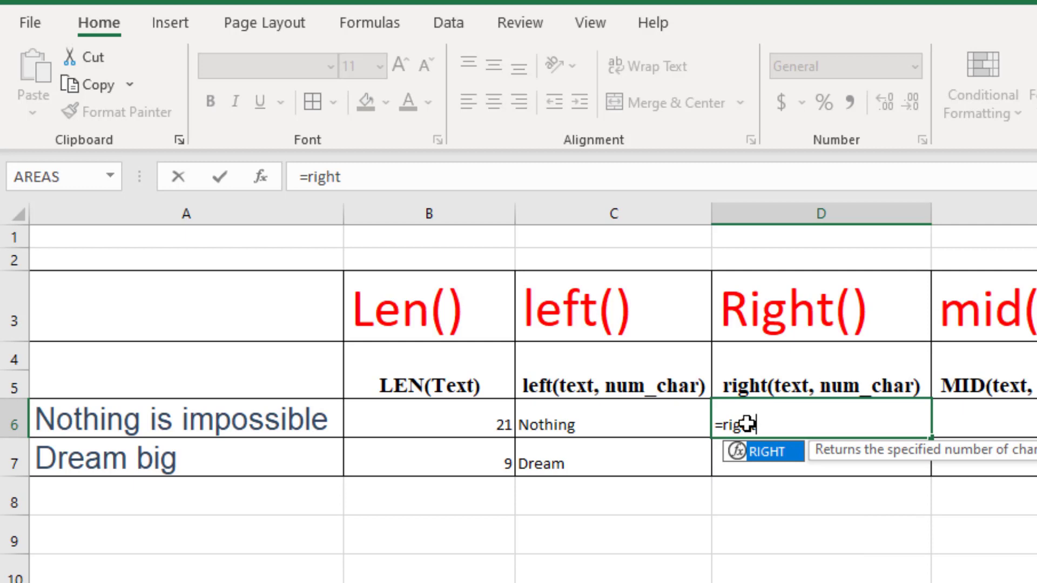
{"action": "double_click", "coordinate": [753, 452]}
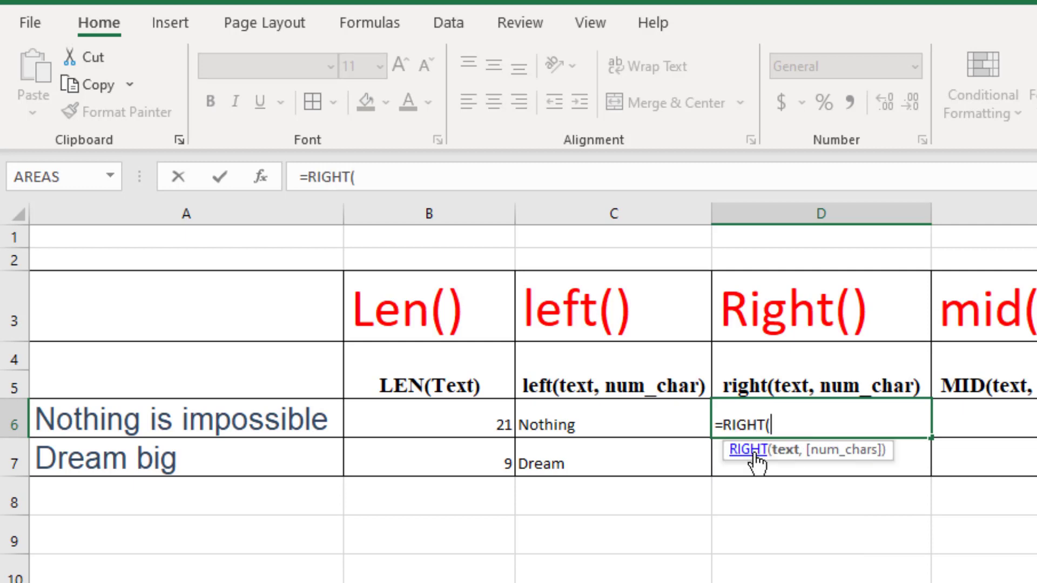
{"action": "left_click", "coordinate": [253, 423]}
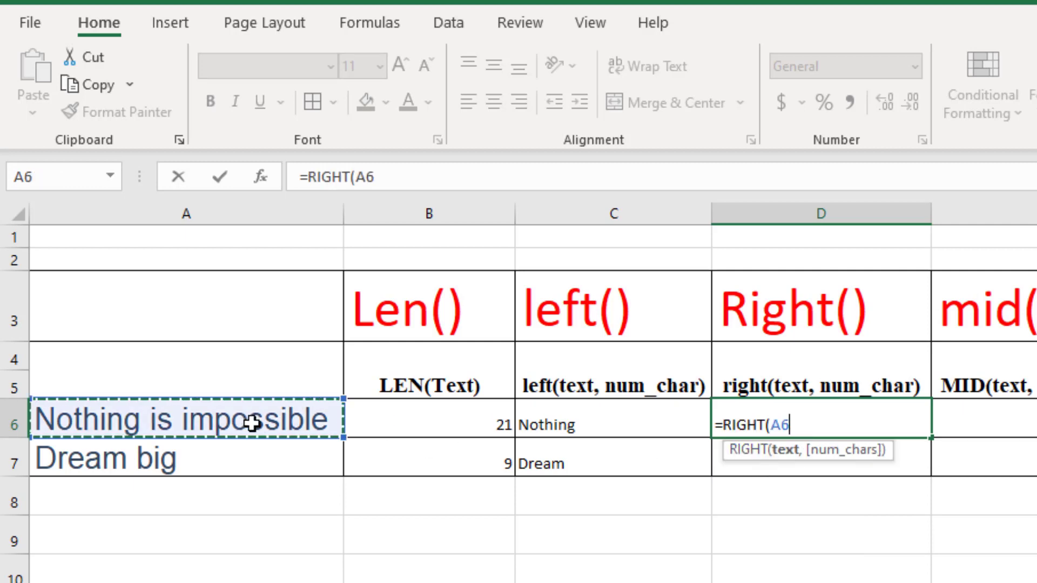
{"action": "type", "text": ",10)"}
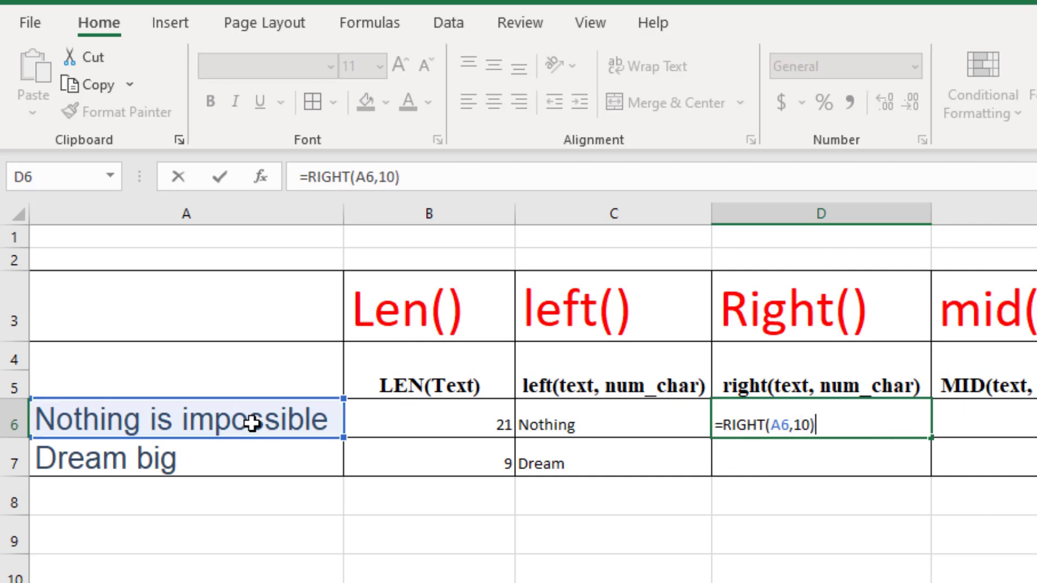
{"action": "key", "text": "Return"}
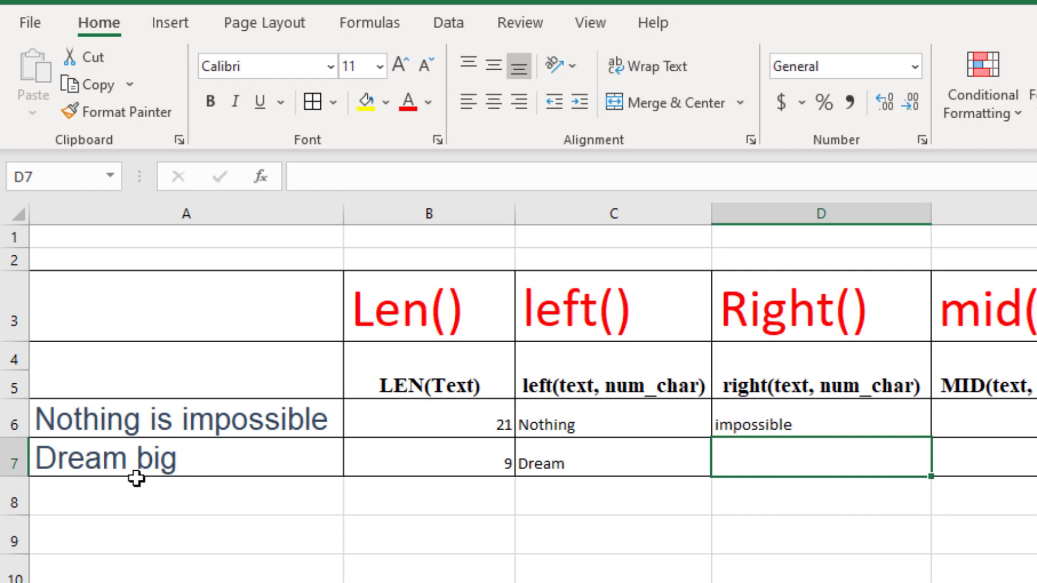
Enter the formula =RIGHT(A7,3) in cell D7 to extract the last three characters of "Dream big"
{"action": "type", "text": "="}
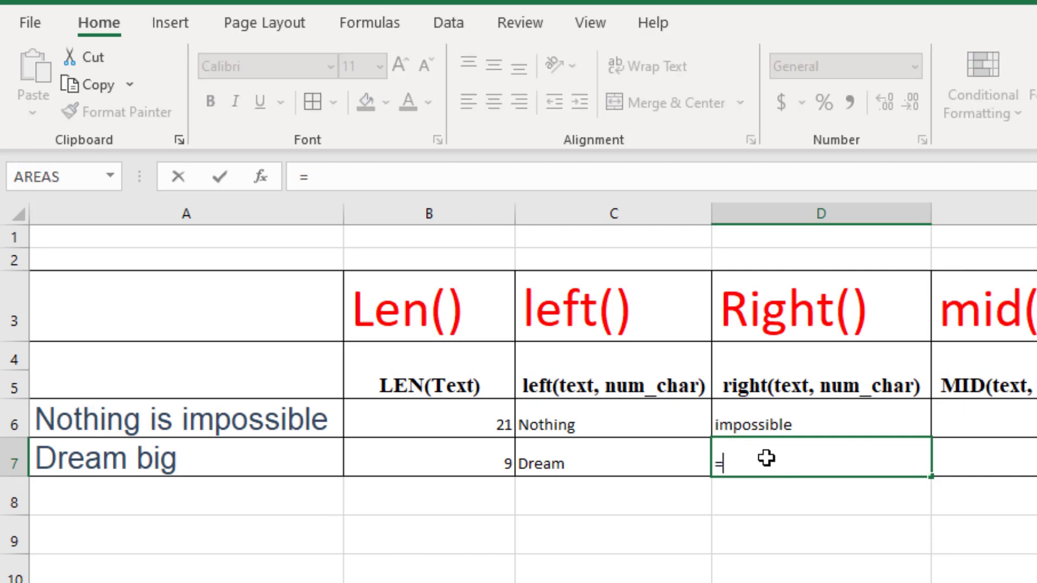
{"action": "type", "text": "right"}
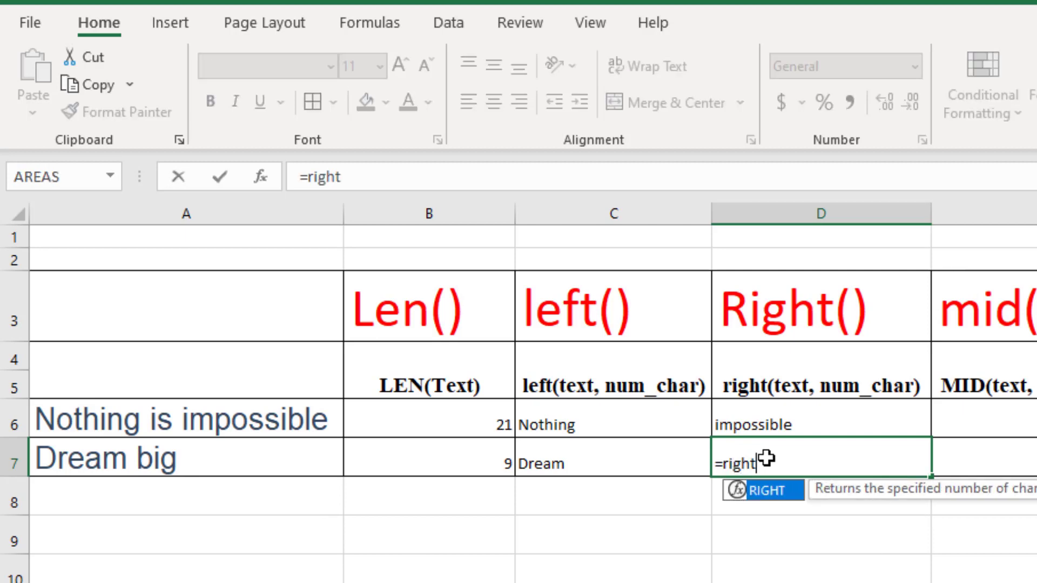
{"action": "double_click", "coordinate": [782, 493]}
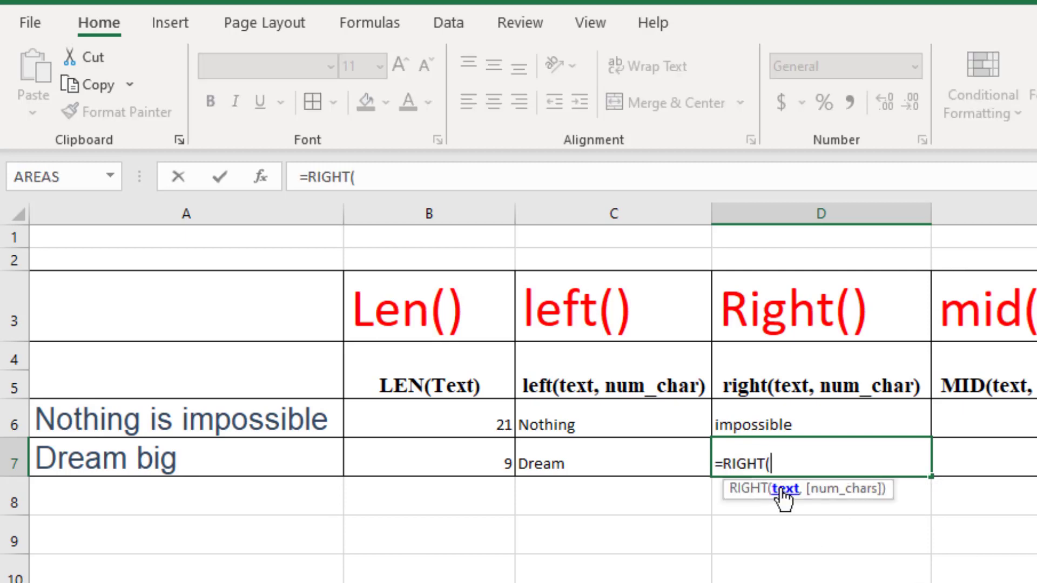
{"action": "left_click", "coordinate": [261, 467]}
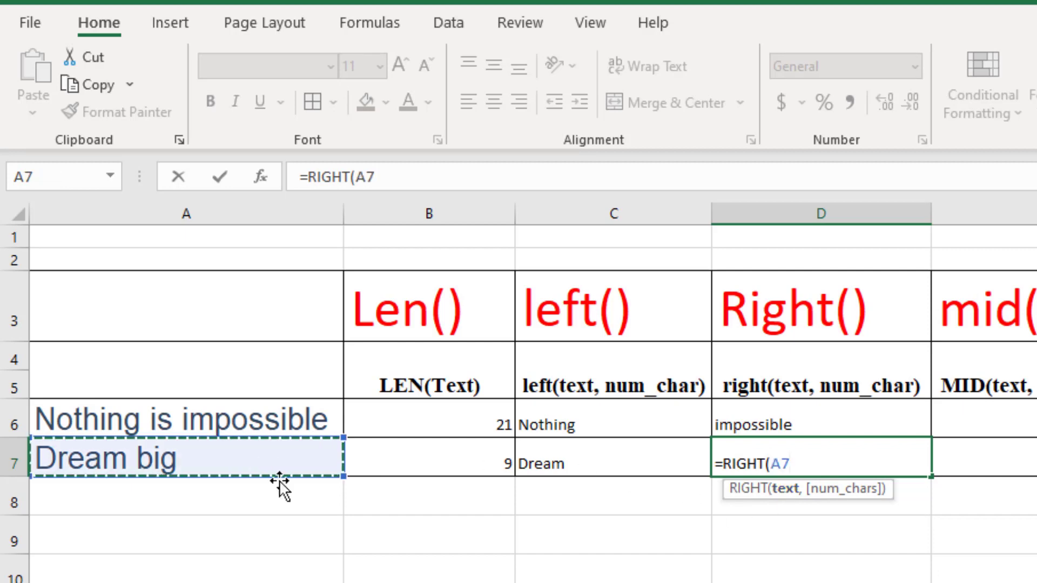
{"action": "type", "text": ",3)"}
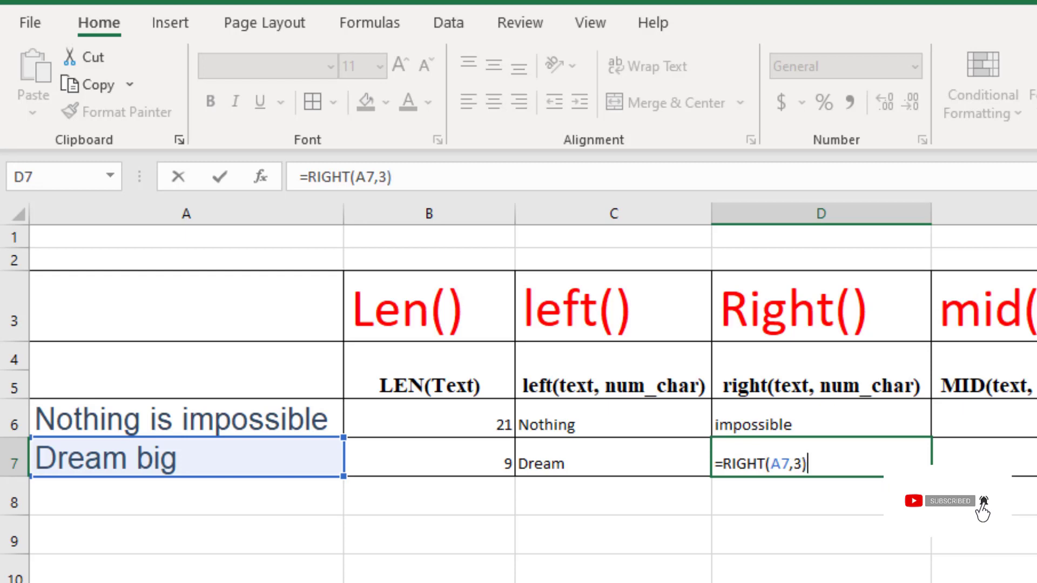
{"action": "key", "text": "Return"}
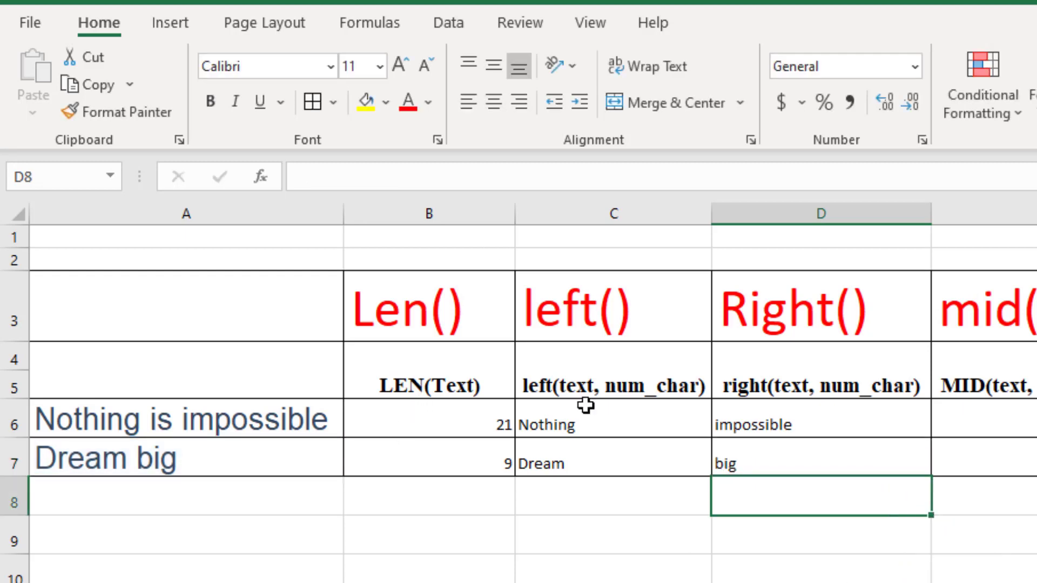
Enter the formula =MID(A6,9,2) in cell E6 to extract two characters of "Nothing is impossible" starting at the ninth
{"action": "double_click", "coordinate": [1026, 420]}
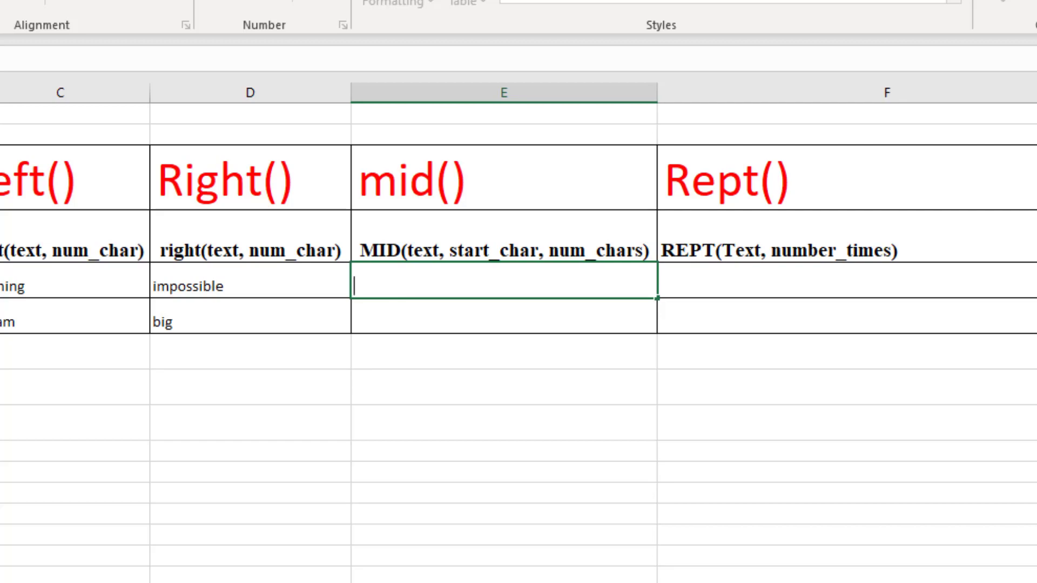
{"action": "type", "text": "=mid"}
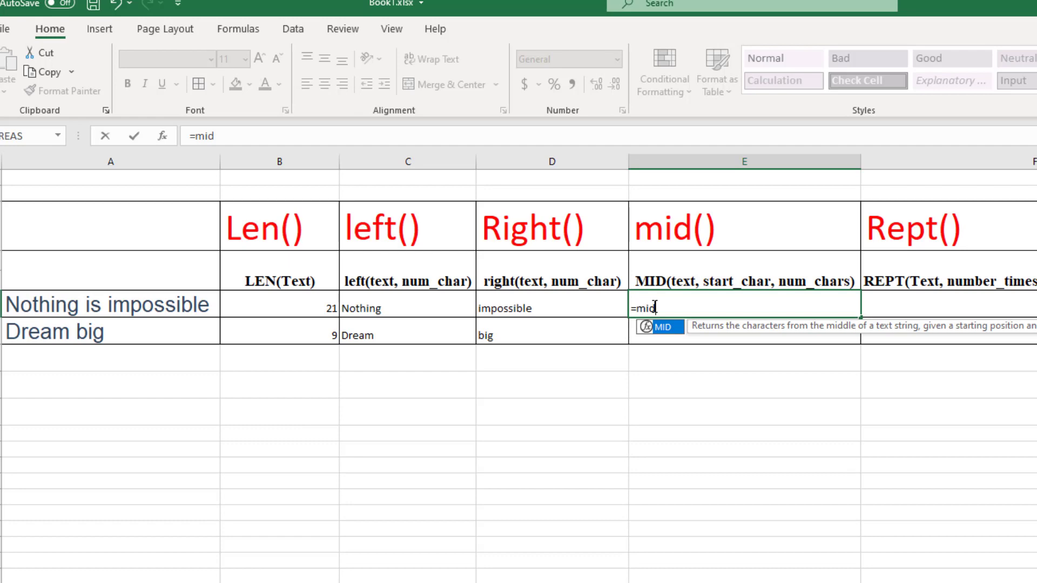
{"action": "double_click", "coordinate": [672, 327]}
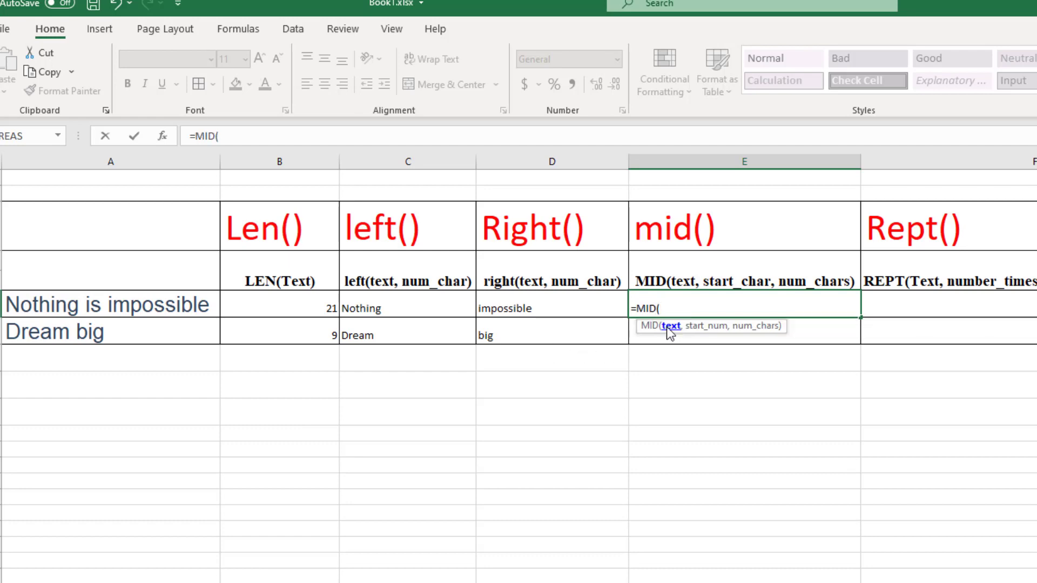
{"action": "left_click", "coordinate": [111, 306]}
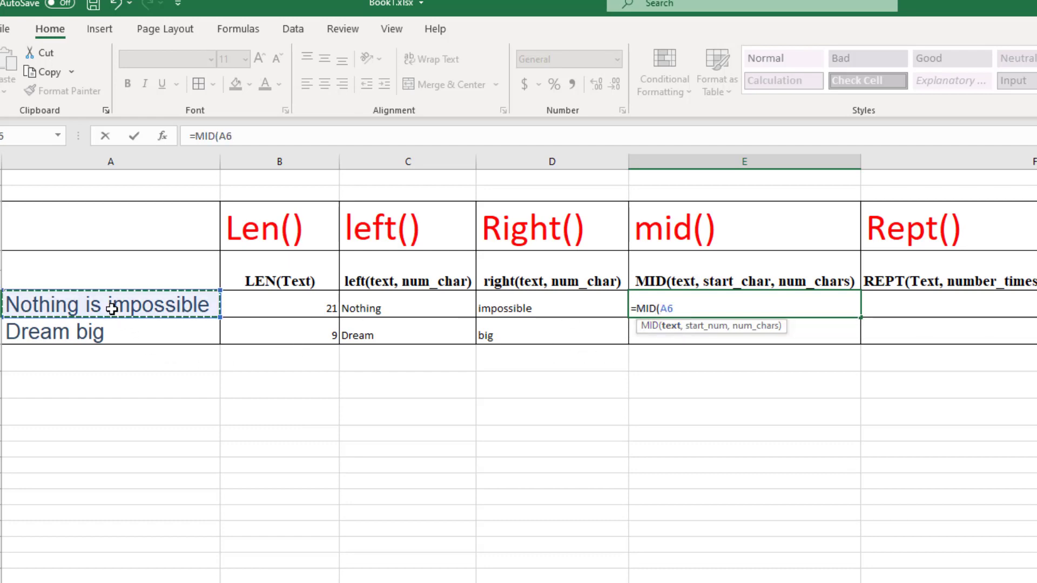
{"action": "type", "text": ","}
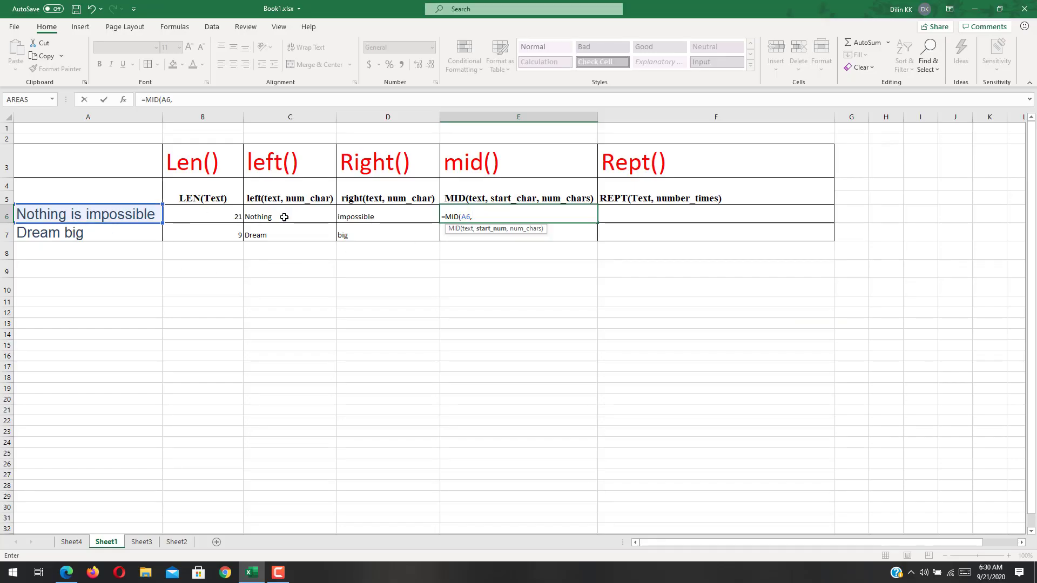
{"action": "type", "text": "9,"}
{"action": "type", "text": "2)"}
{"action": "key", "text": "Return"}
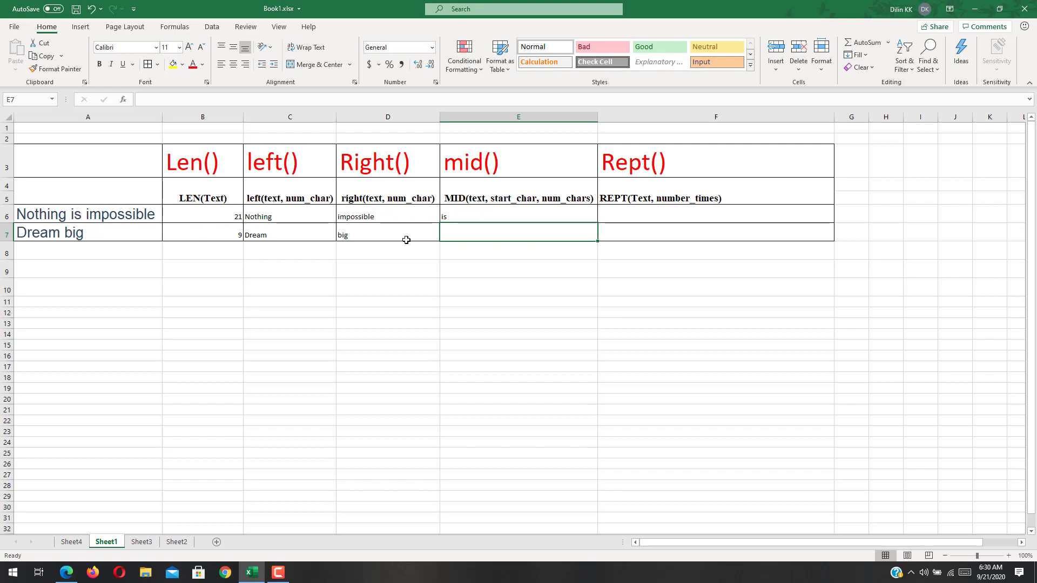
Enter the formula =MID(A7,4,2) in cell E7 to extract two characters of "Dream big" starting at the fourth
{"action": "double_click", "coordinate": [474, 234]}
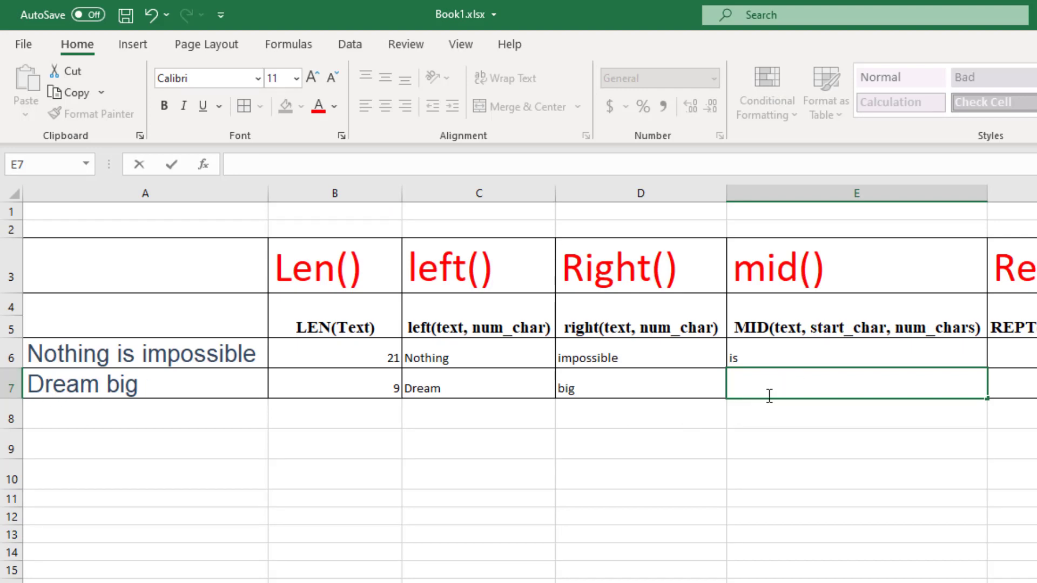
{"action": "type", "text": "="}
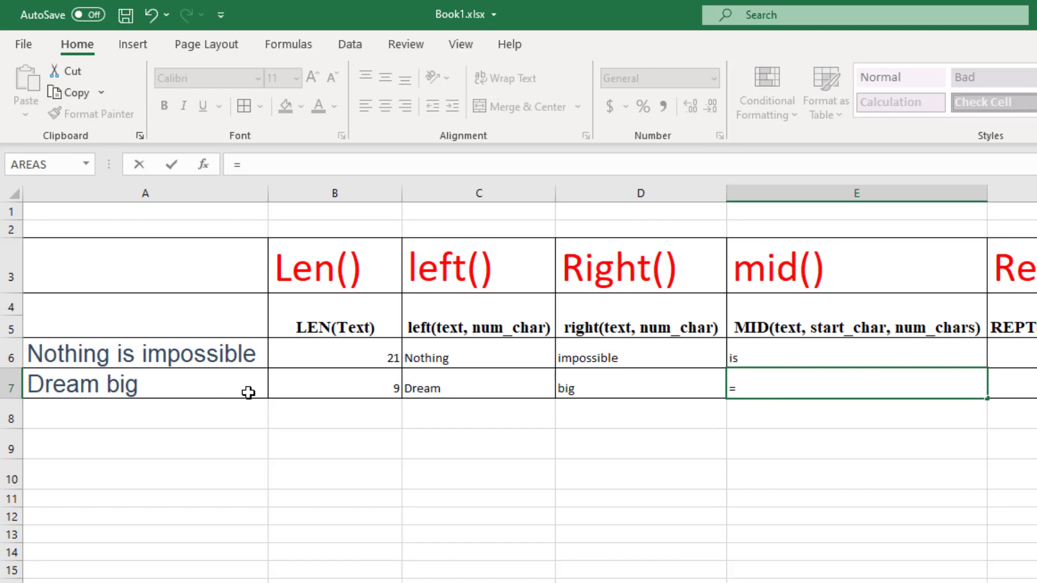
{"action": "type", "text": "mi"}
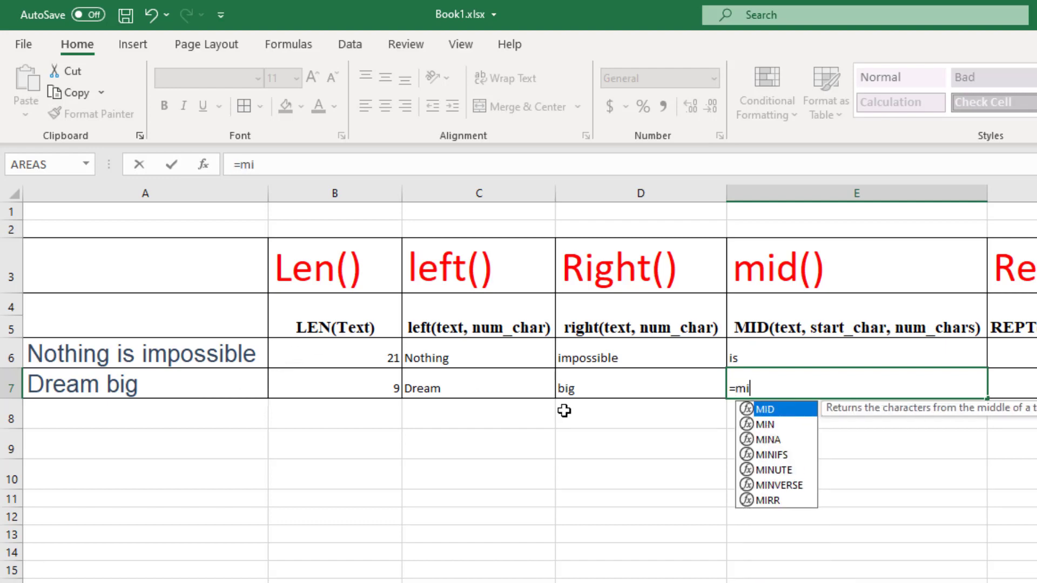
{"action": "double_click", "coordinate": [766, 412]}
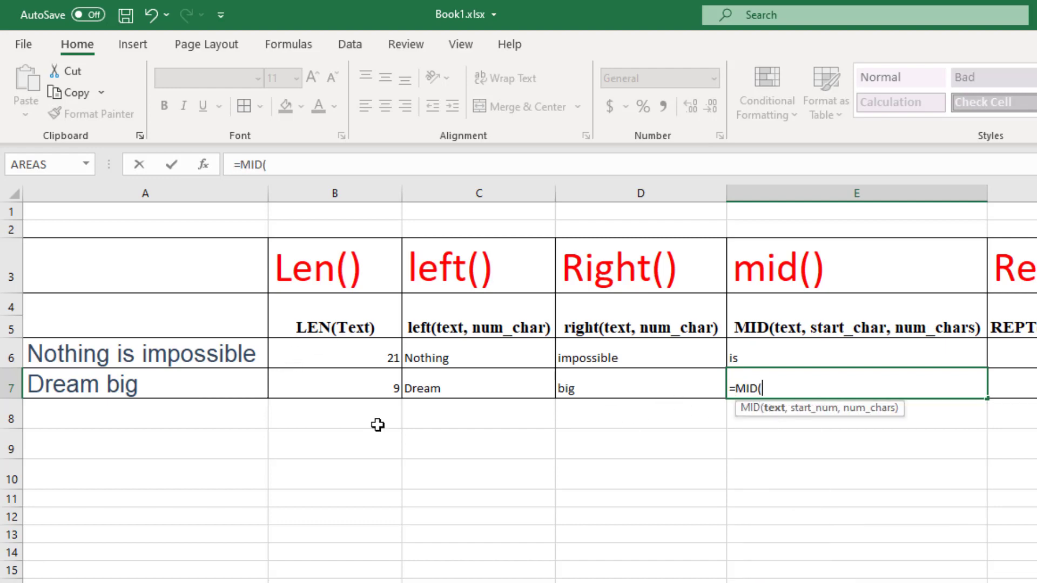
{"action": "left_click", "coordinate": [110, 391]}
{"action": "type", "text": ","}
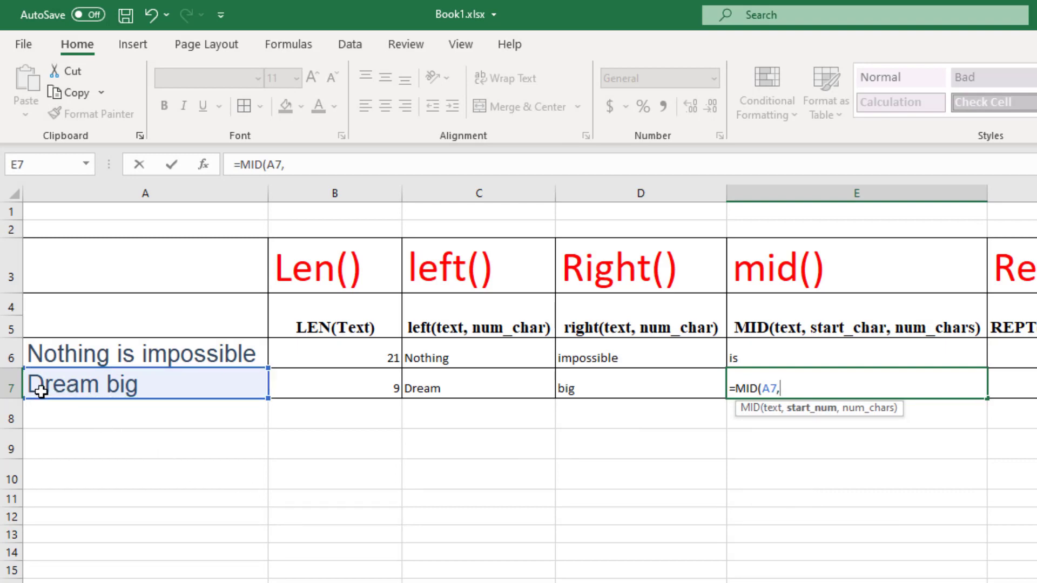
{"action": "type", "text": "4,"}
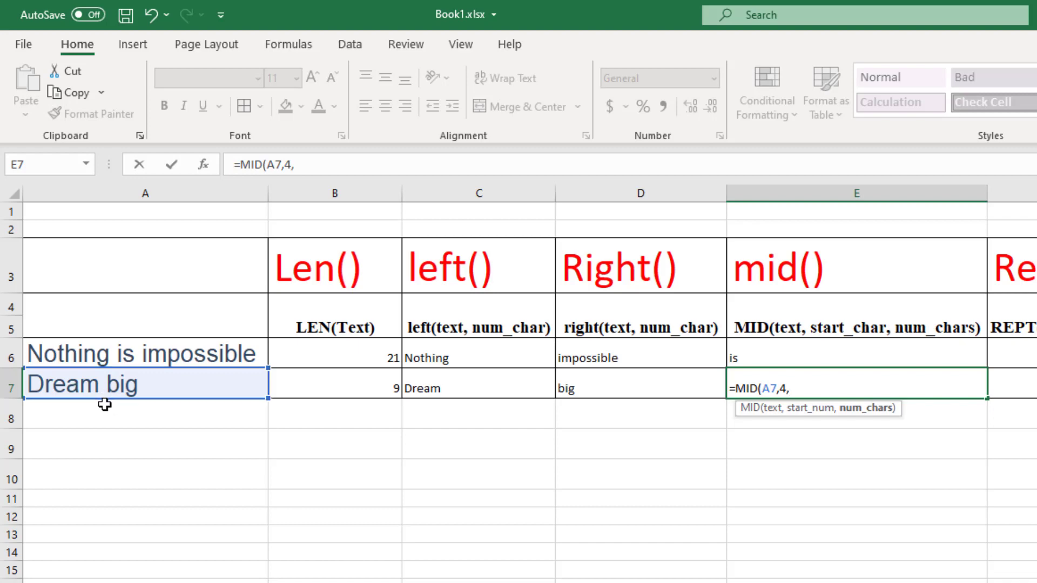
{"action": "type", "text": "2"}
{"action": "key", "text": "Return"}
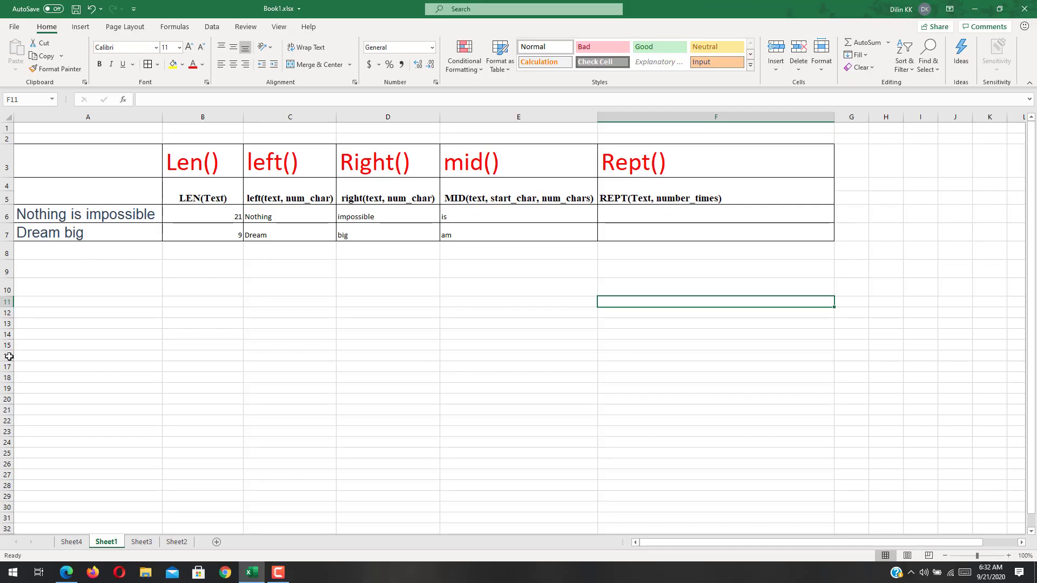
On Sheet4, highlight the line "5. Rept ()" in the Text Functions list
{"action": "left_click", "coordinate": [71, 542]}
{"action": "left_click", "coordinate": [363, 357]}
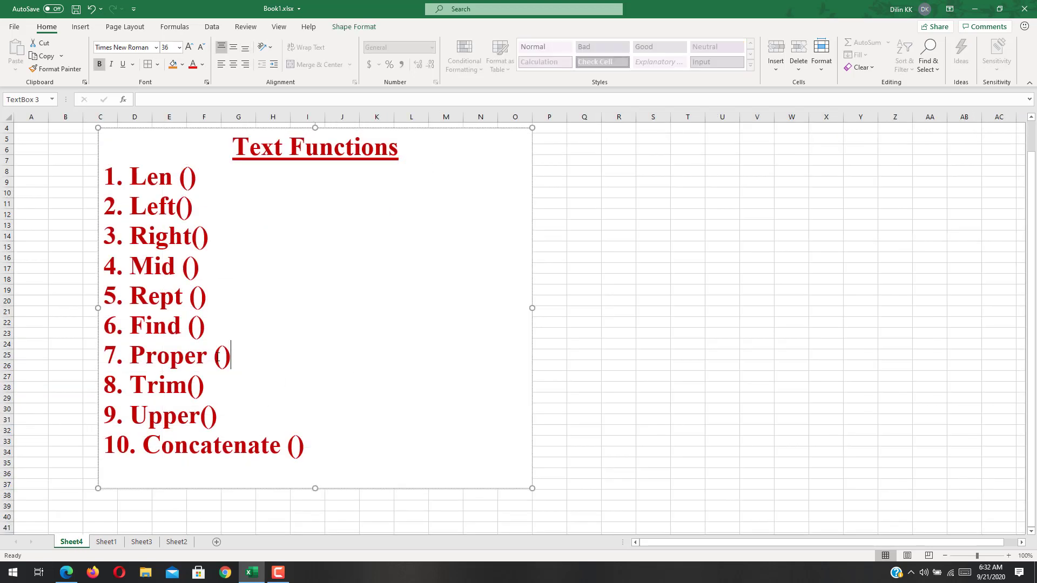
{"action": "triple_click", "coordinate": [131, 312]}
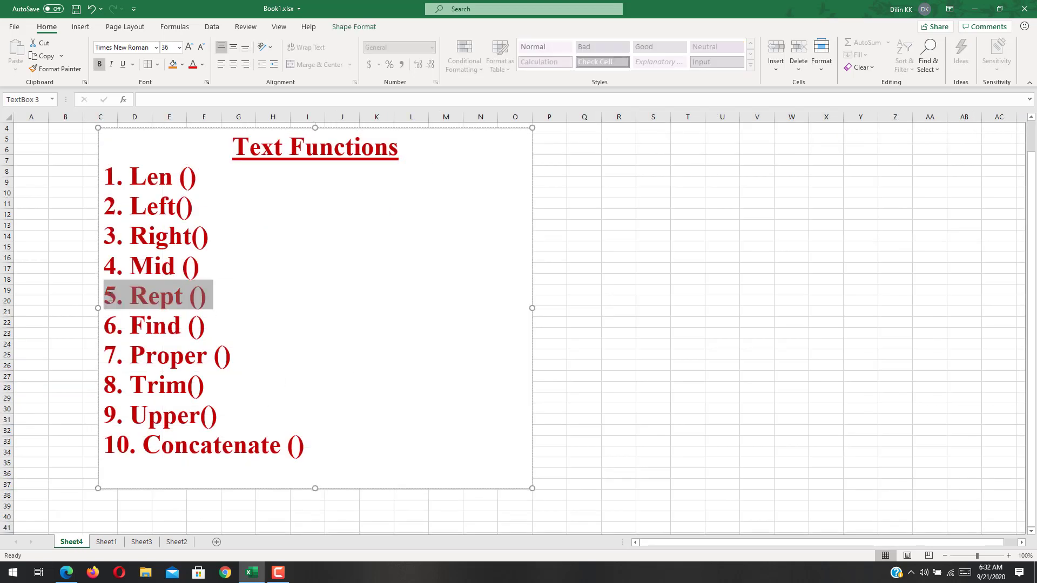
On Sheet1, enter the formula =REPT(A6,3) in cell F6 to repeat "Nothing is impossible" three times
{"action": "left_click", "coordinate": [107, 541]}
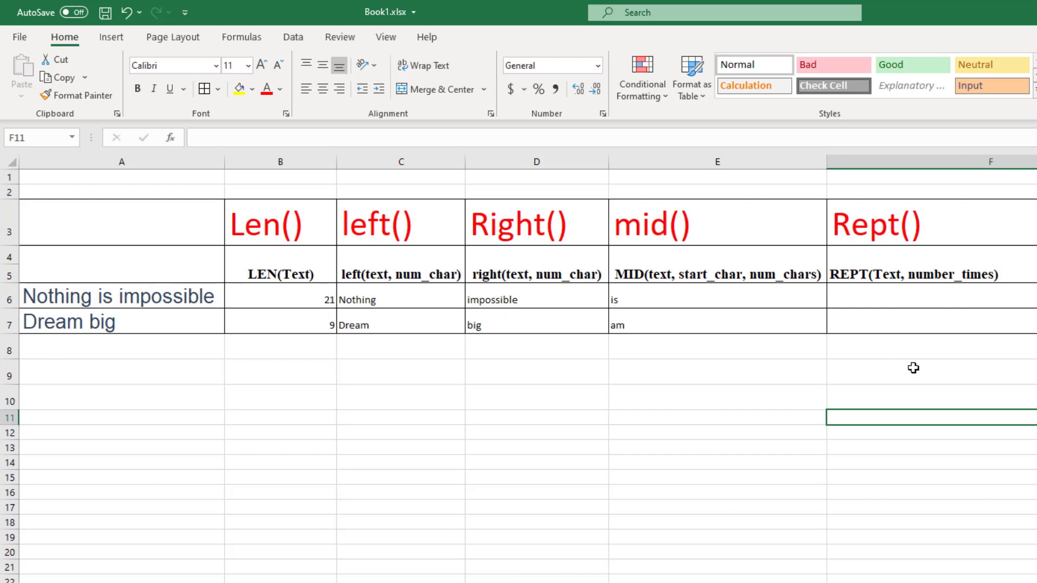
{"action": "left_click", "coordinate": [841, 299]}
{"action": "type", "text": "="}
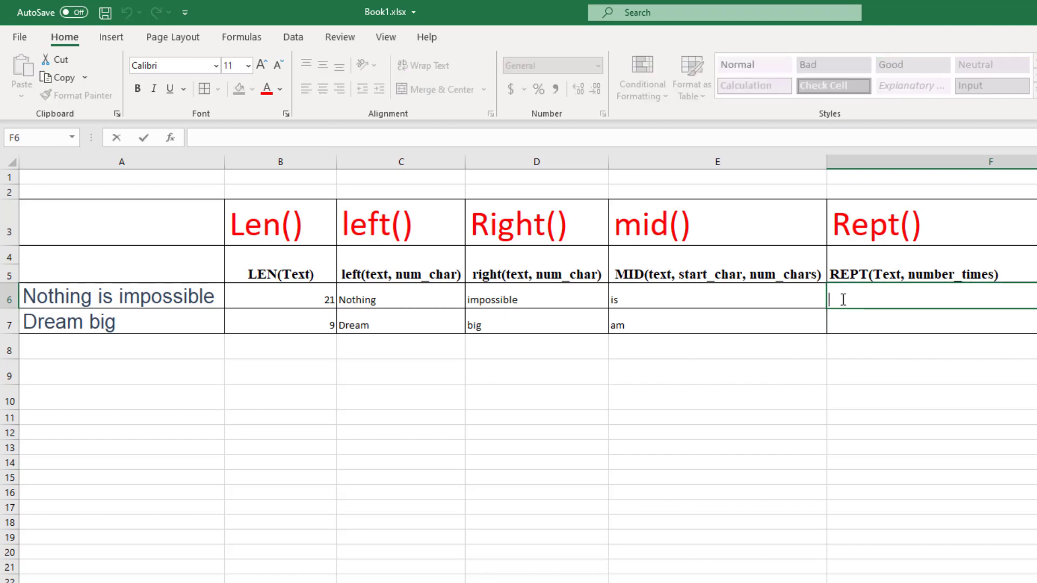
{"action": "type", "text": "re"}
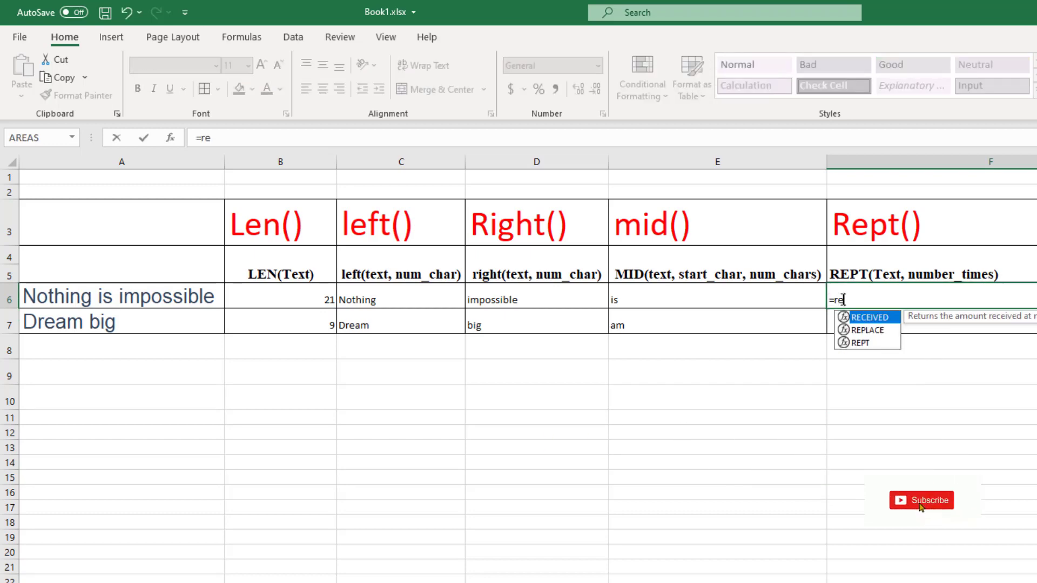
{"action": "double_click", "coordinate": [868, 344]}
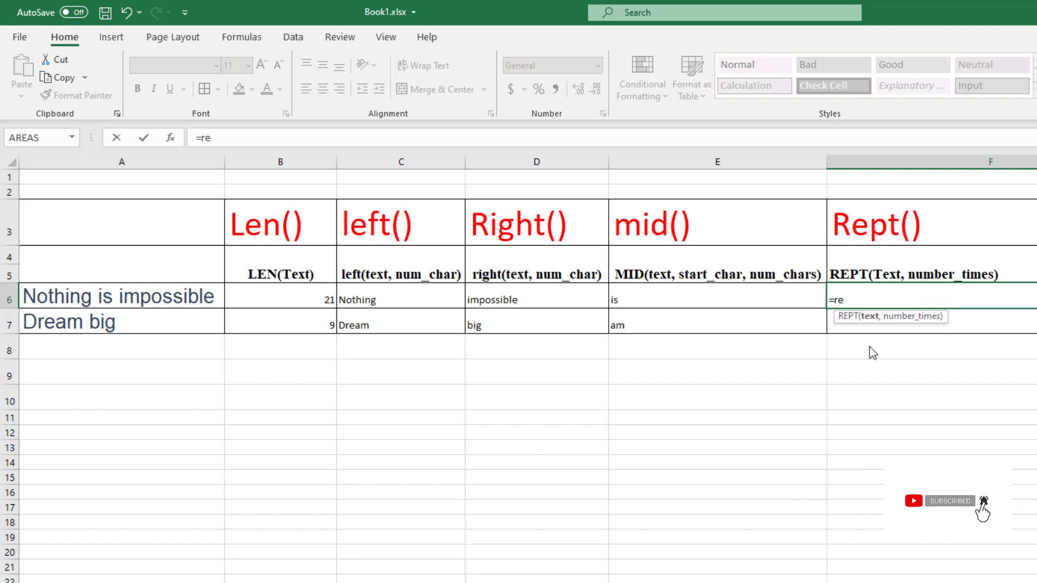
{"action": "left_click", "coordinate": [132, 301]}
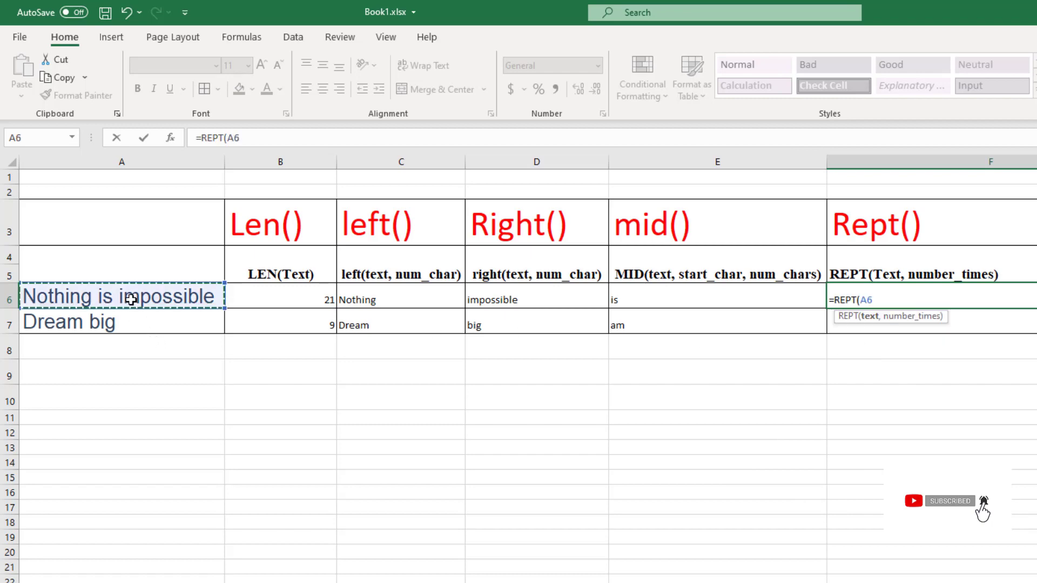
{"action": "type", "text": ","}
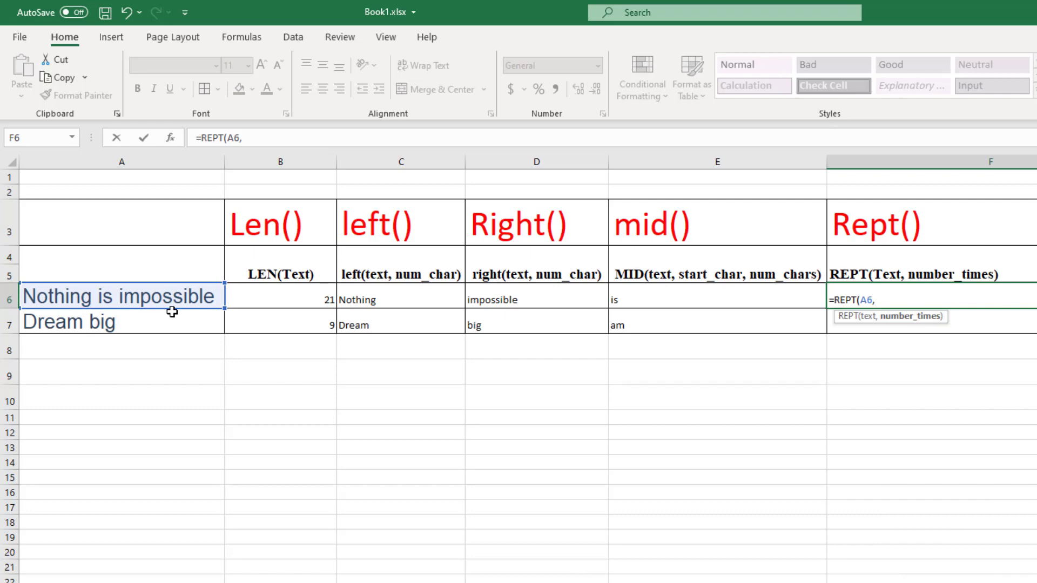
{"action": "type", "text": "3)"}
{"action": "key", "text": "Return"}
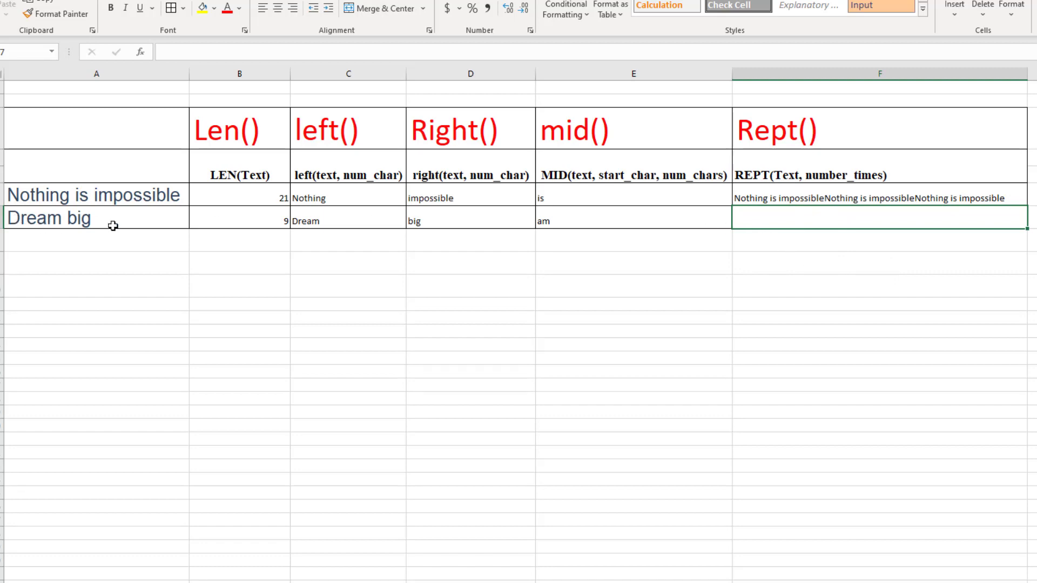
Enter the formula =REPT(A7,2) in cell F7 to repeat "Dream big" twice
{"action": "type", "text": "="}
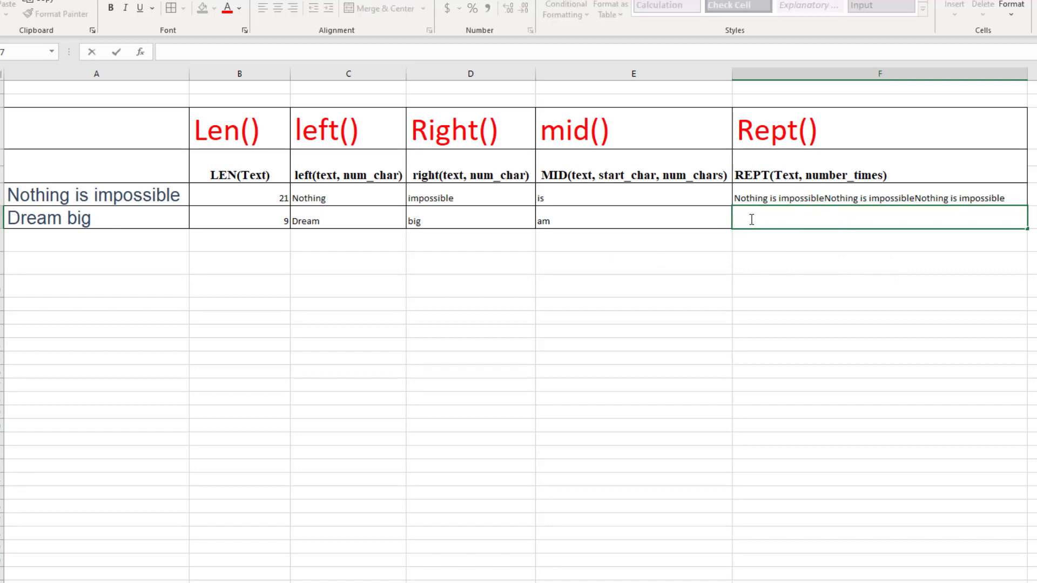
{"action": "type", "text": "rept"}
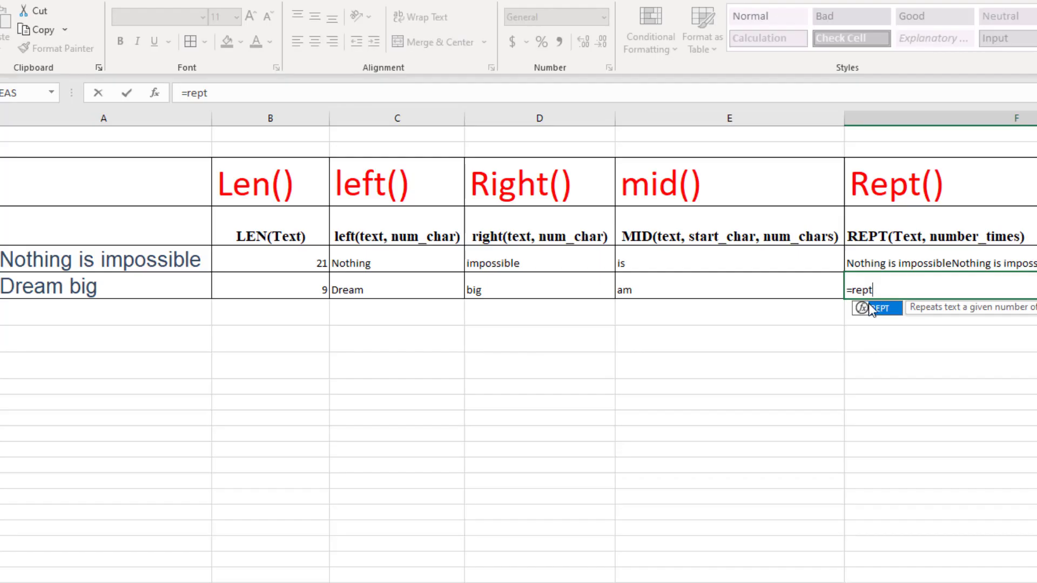
{"action": "key", "text": "Tab"}
{"action": "left_click", "coordinate": [86, 292]}
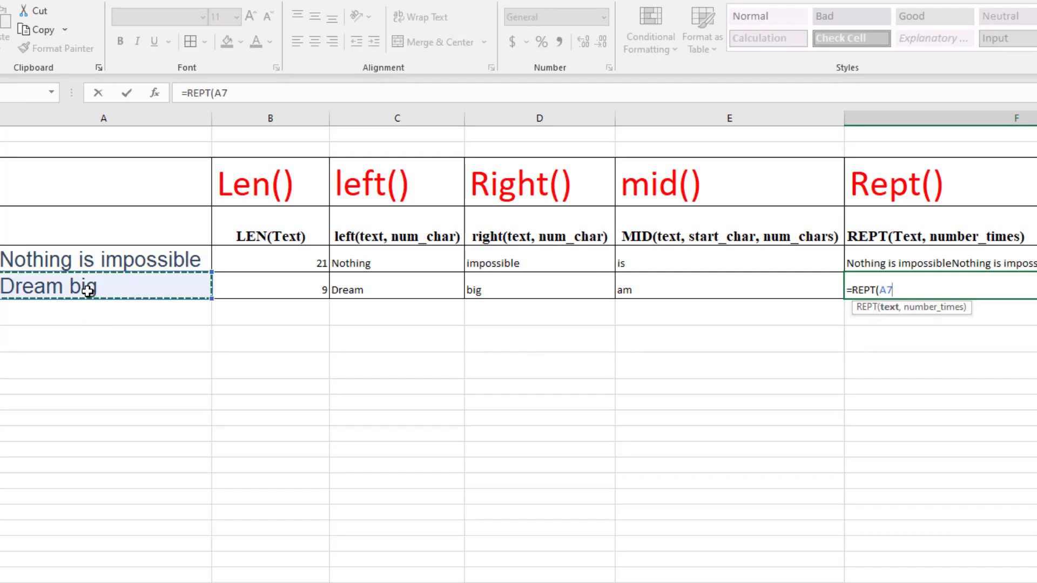
{"action": "type", "text": ",2)"}
{"action": "key", "text": "Return"}
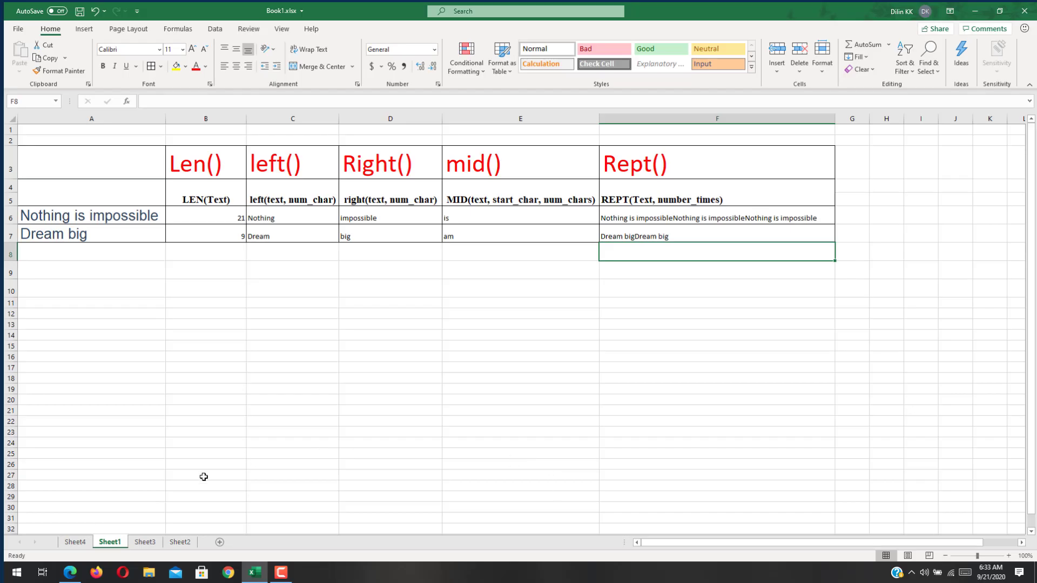
On Sheet4, highlight the line "6. Find ()" in the Text Functions list, and open Sheet3 with the Find and Proper table
{"action": "left_click", "coordinate": [76, 541]}
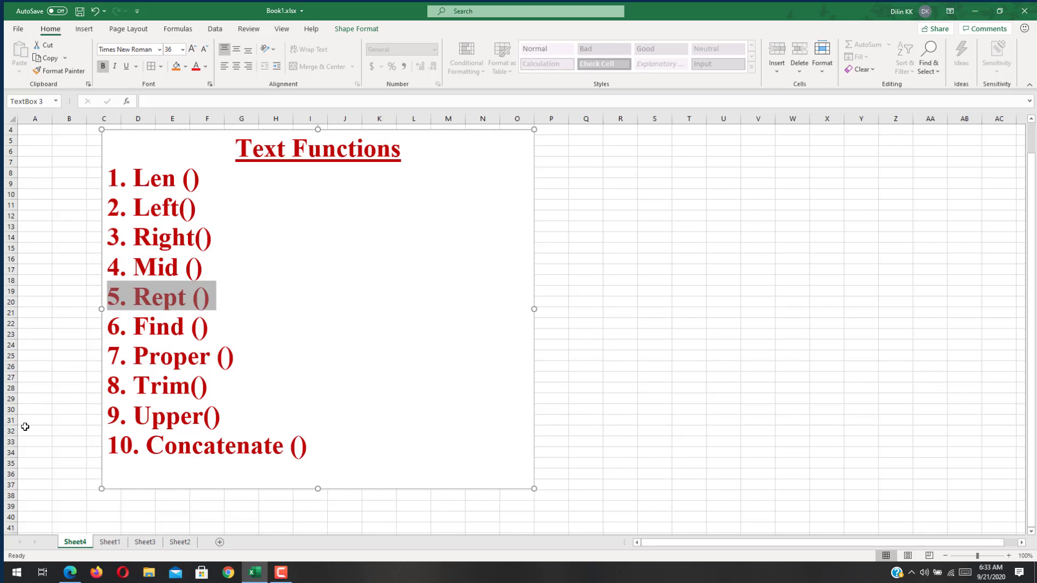
{"action": "left_click", "coordinate": [212, 335]}
{"action": "triple_click", "coordinate": [217, 333]}
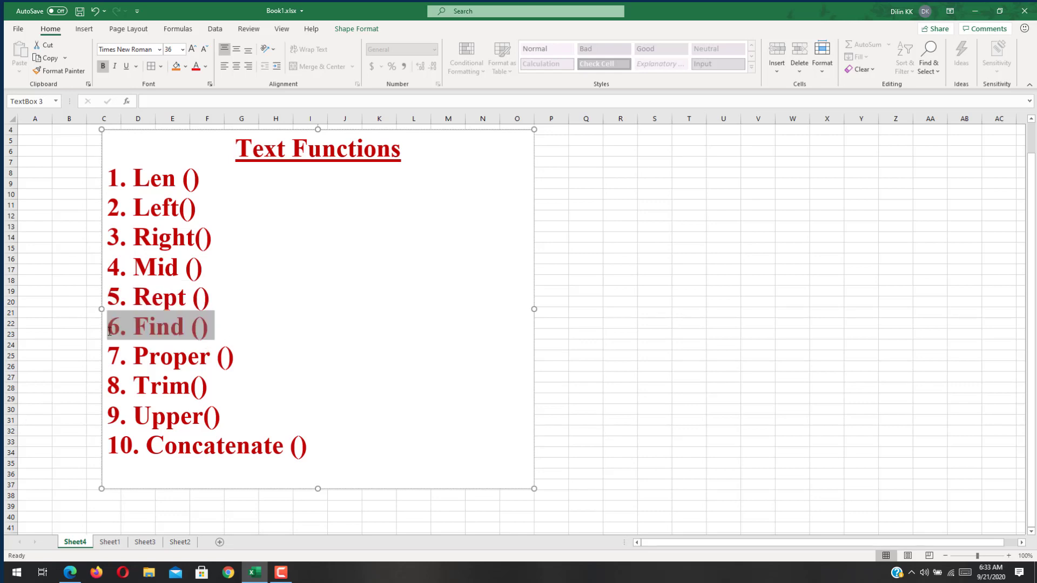
{"action": "left_click", "coordinate": [139, 542]}
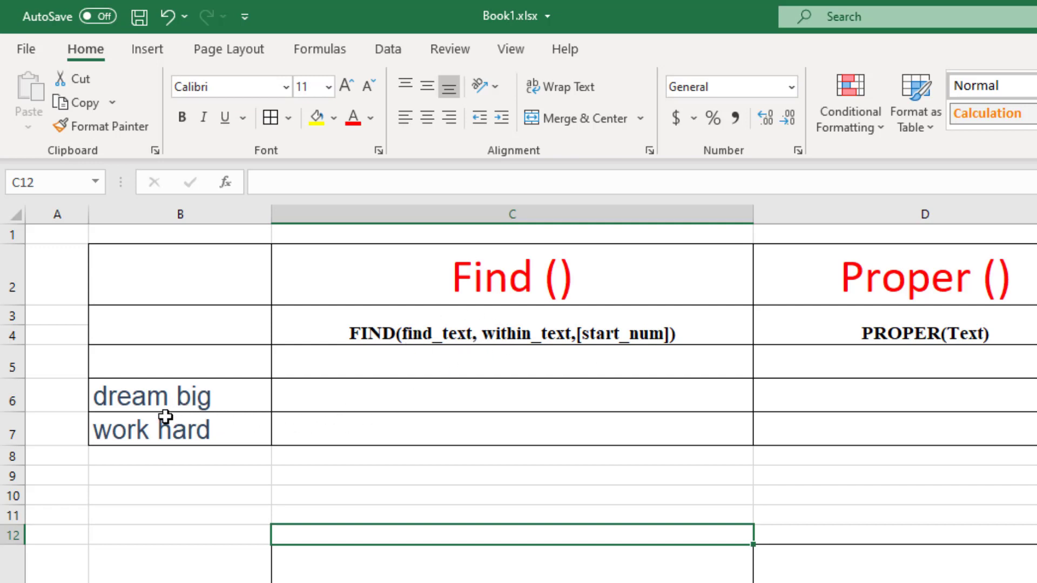
Enter a FIND formula in cell C6 that locates "m" in "dream big" (B6), starting from character 1
{"action": "left_click", "coordinate": [363, 397]}
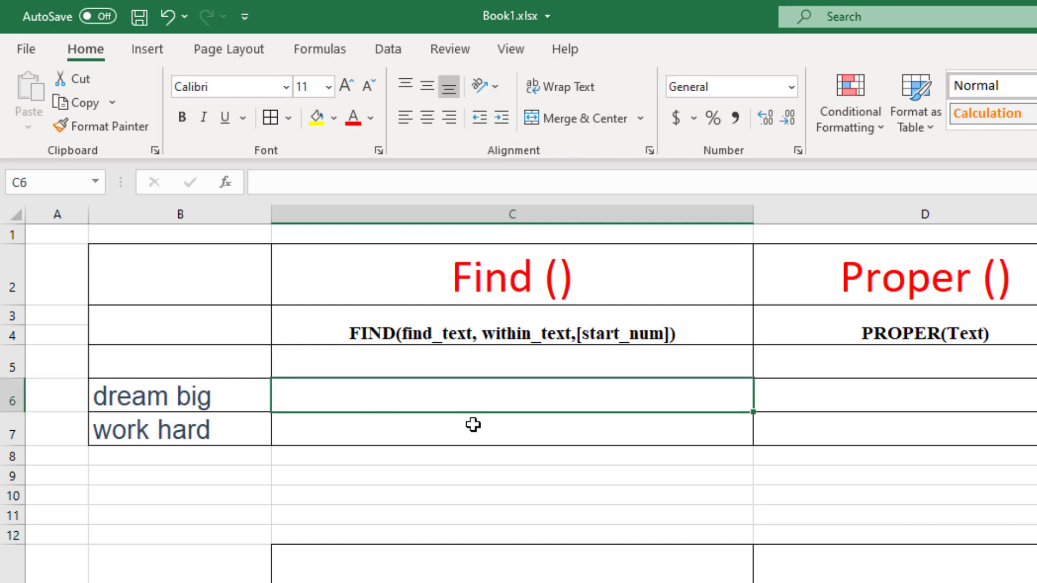
{"action": "type", "text": "="}
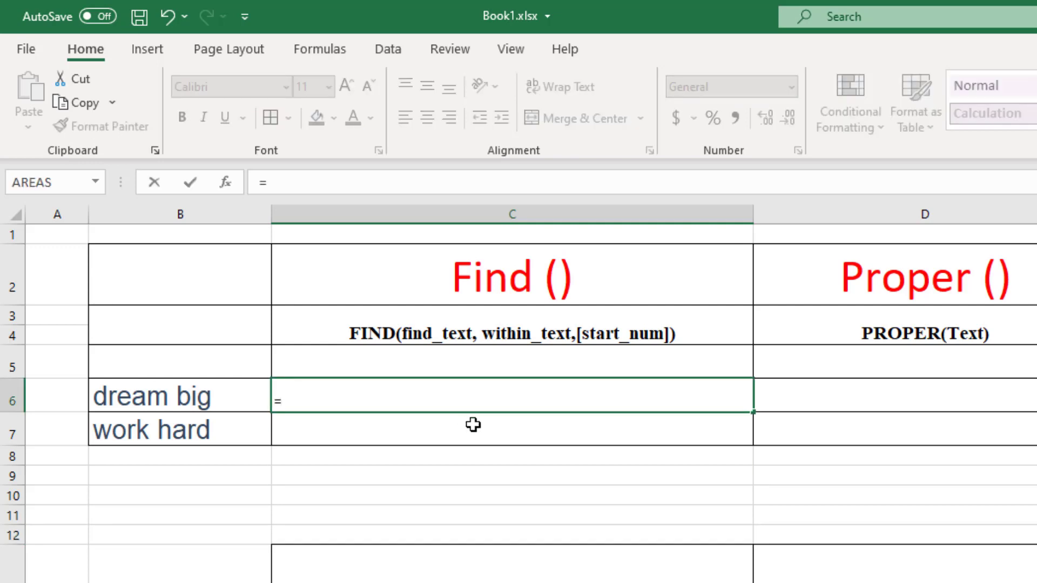
{"action": "type", "text": "fin"}
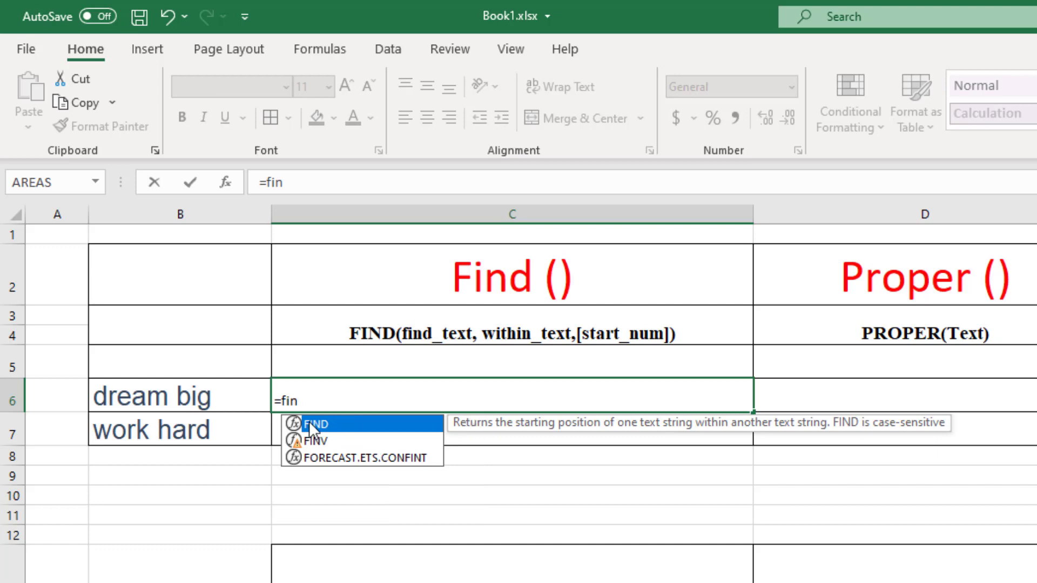
{"action": "double_click", "coordinate": [309, 424]}
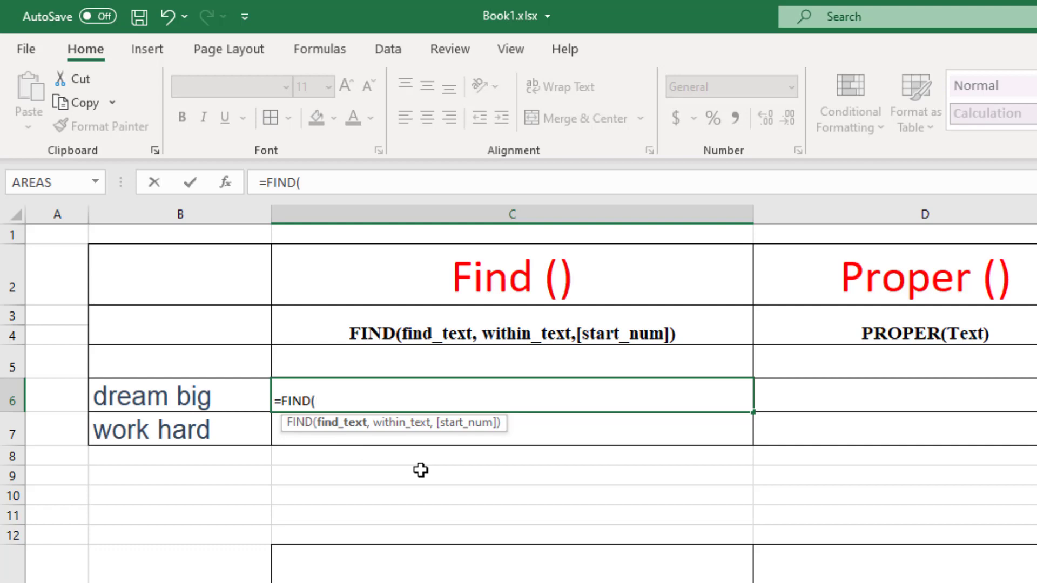
{"action": "type", "text": "M"}
{"action": "key", "text": "BackSpace"}
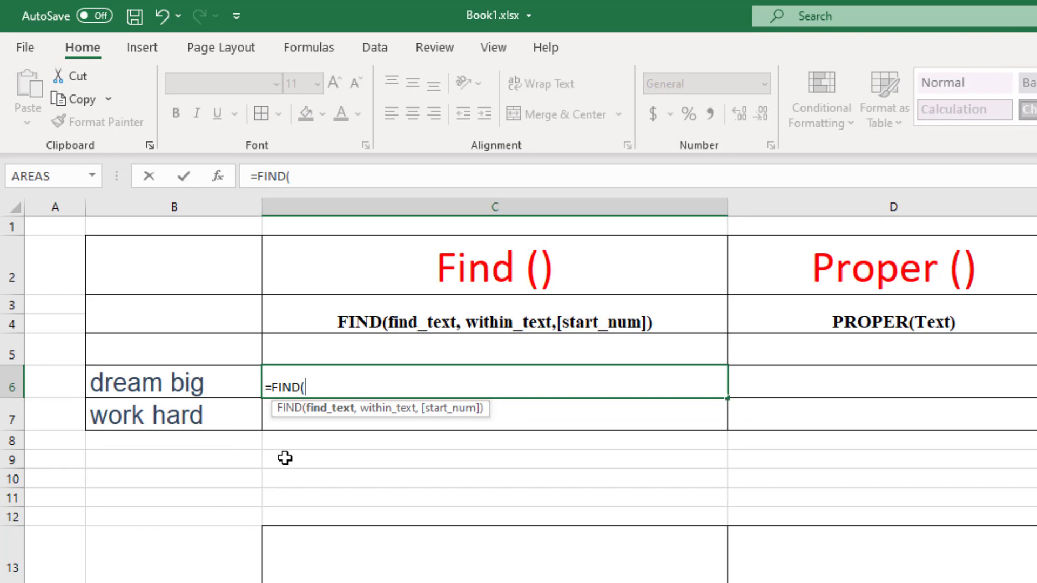
{"action": "type", "text": "\"m\","}
{"action": "left_click", "coordinate": [141, 380]}
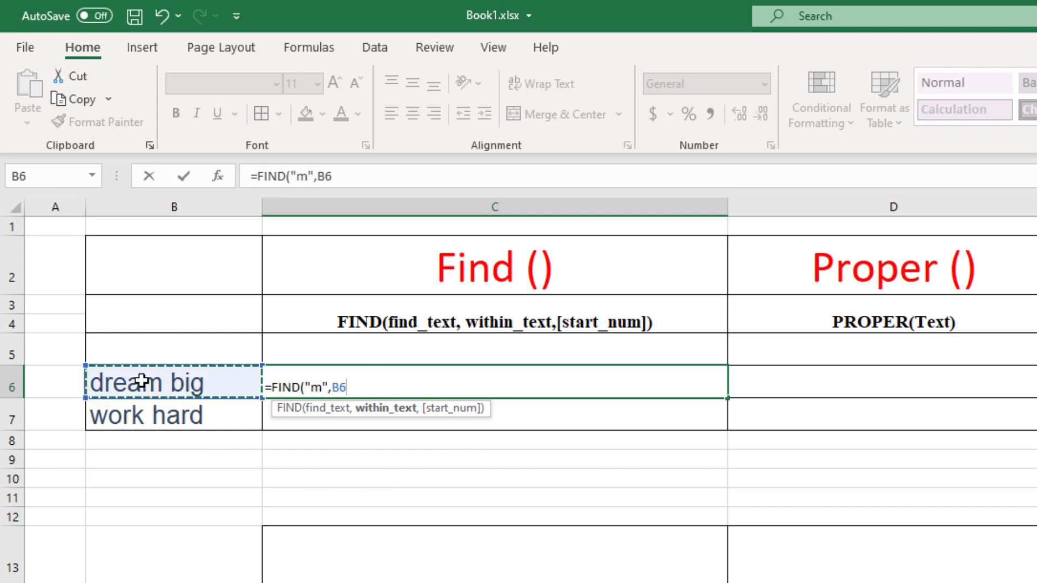
{"action": "type", "text": ",1"}
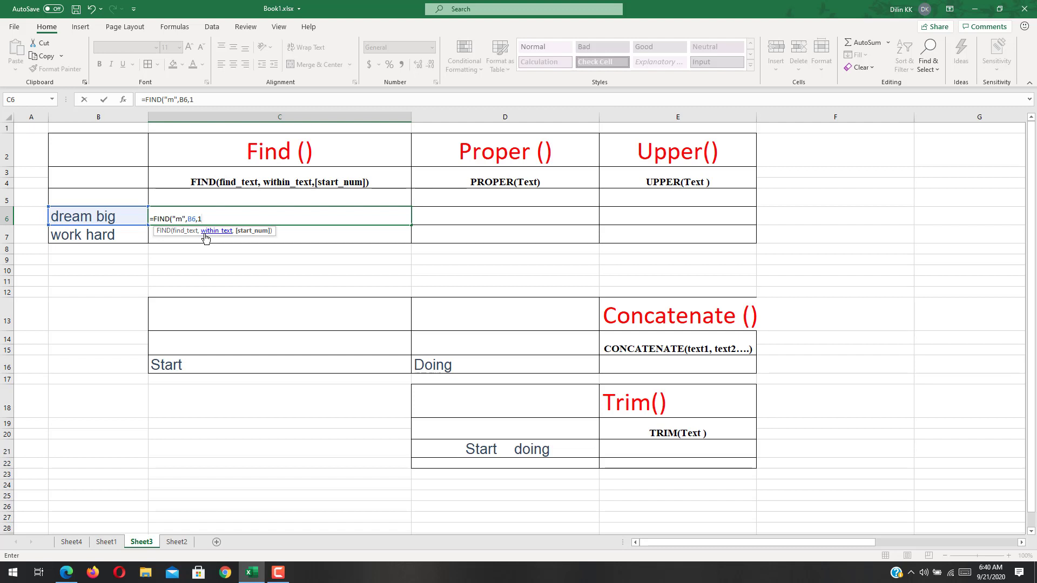
{"action": "key", "text": "Return"}
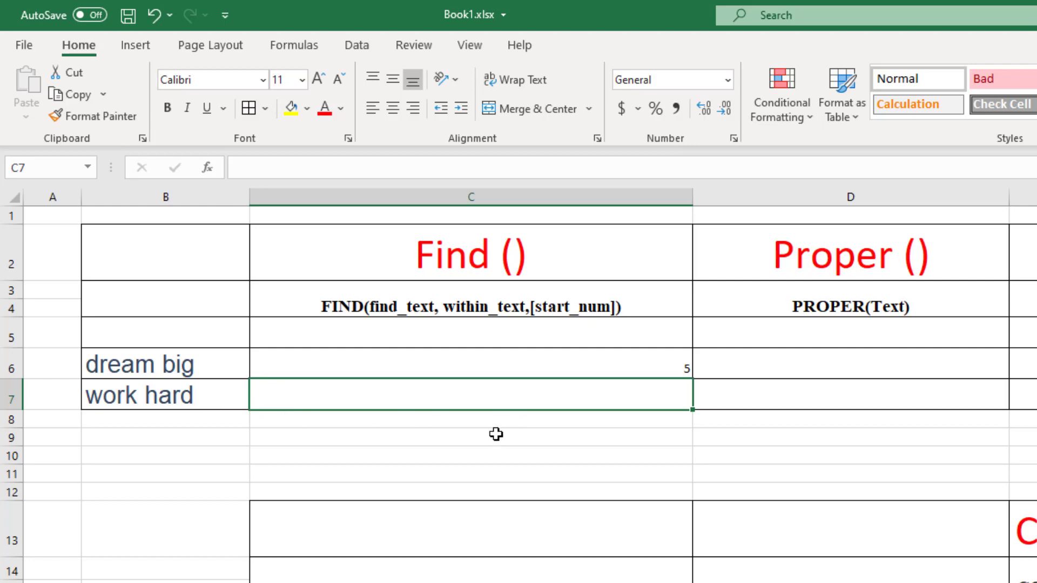
Enter the formula =FIND("h",B7,1) in cell C7 to locate "h" in "work hard"
{"action": "type", "text": "="}
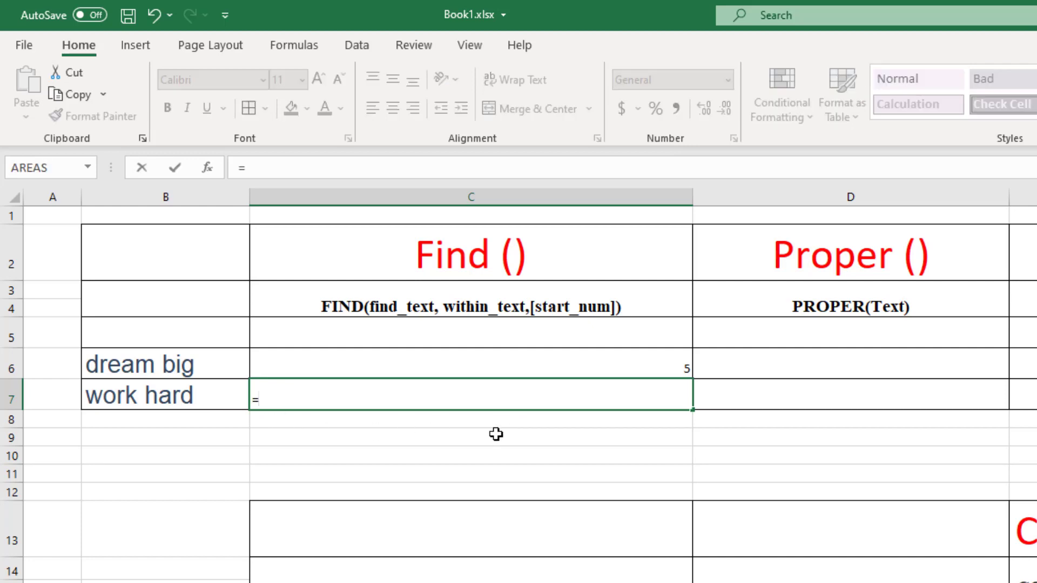
{"action": "type", "text": "fin"}
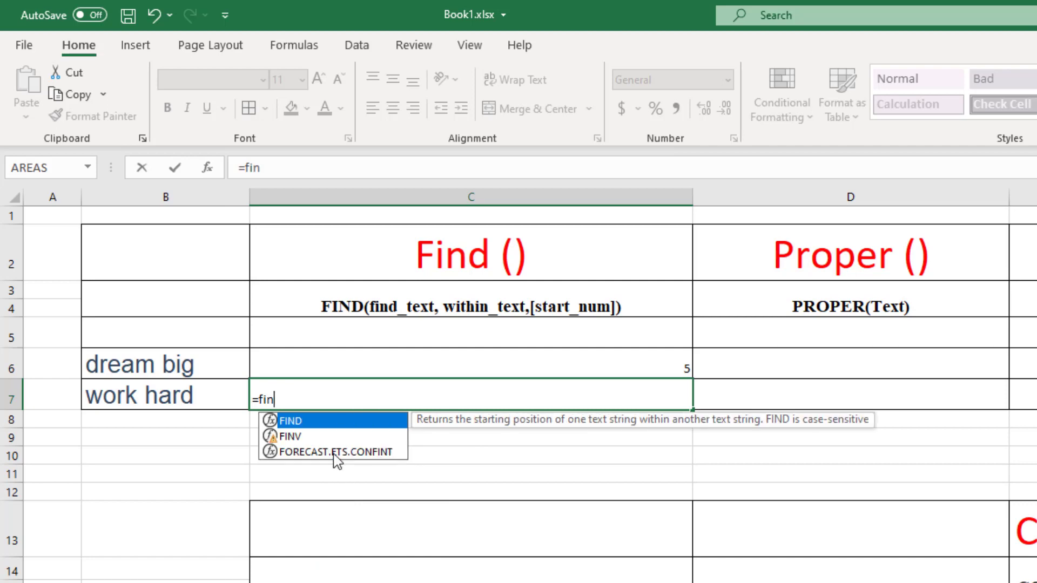
{"action": "double_click", "coordinate": [268, 423]}
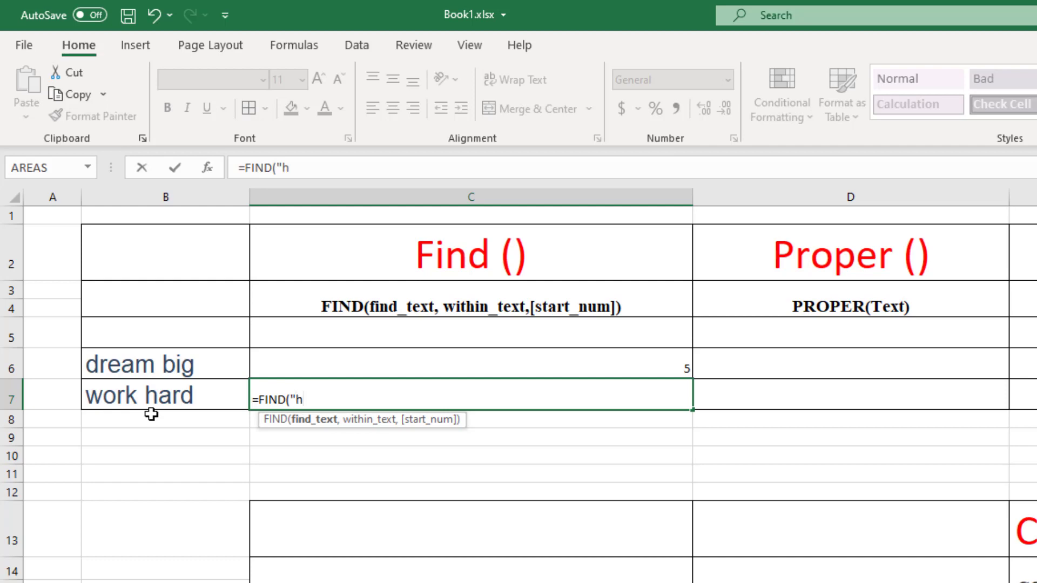
{"action": "type", "text": "\"h\","}
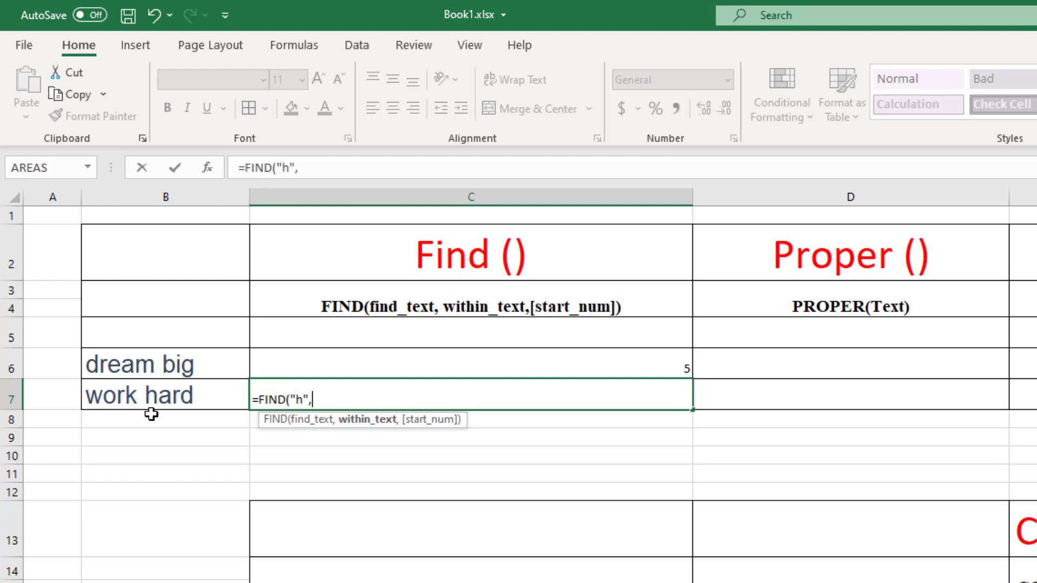
{"action": "left_click", "coordinate": [100, 402]}
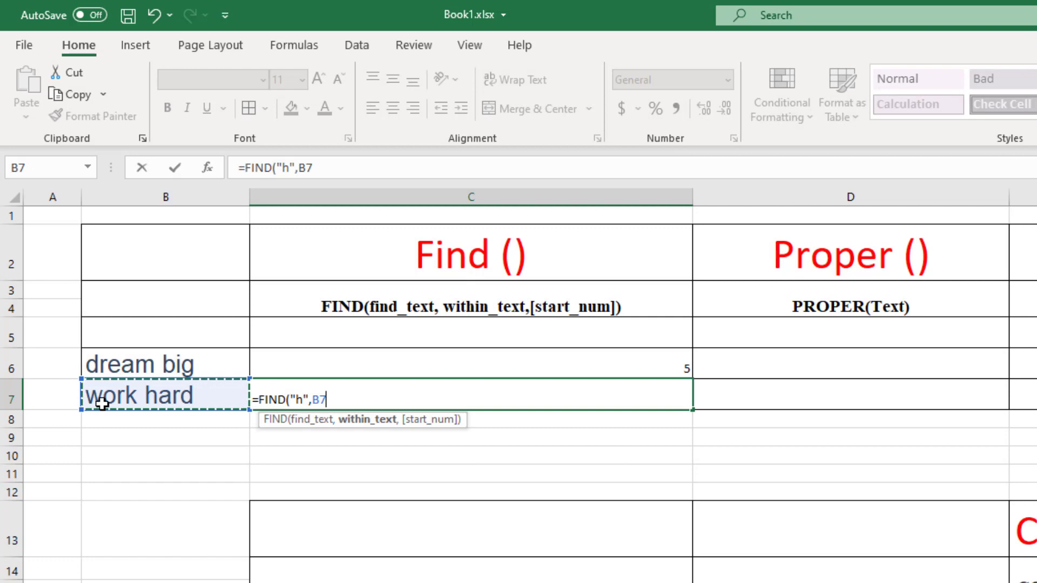
{"action": "type", "text": ","}
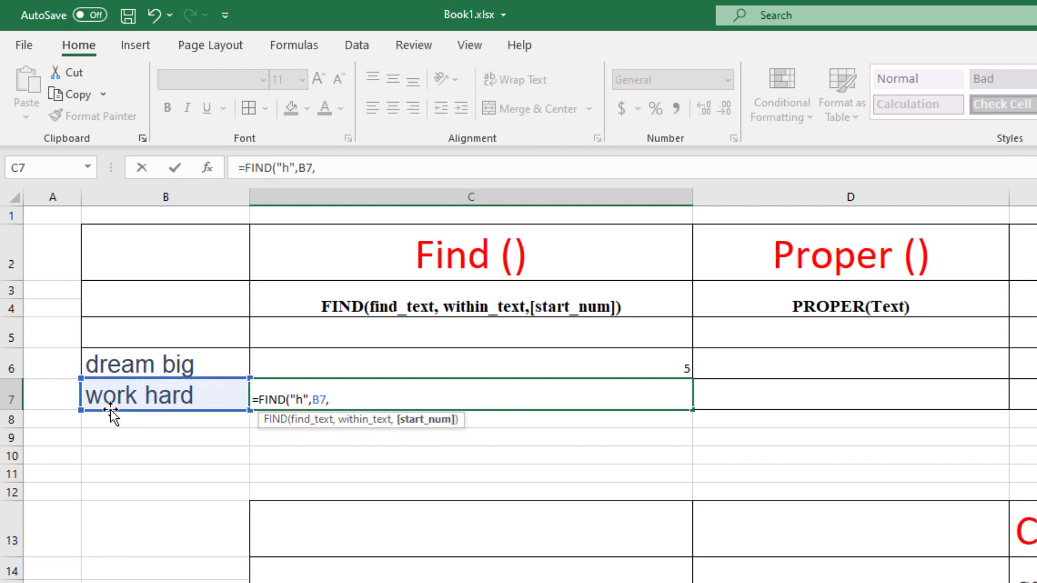
{"action": "type", "text": "1"}
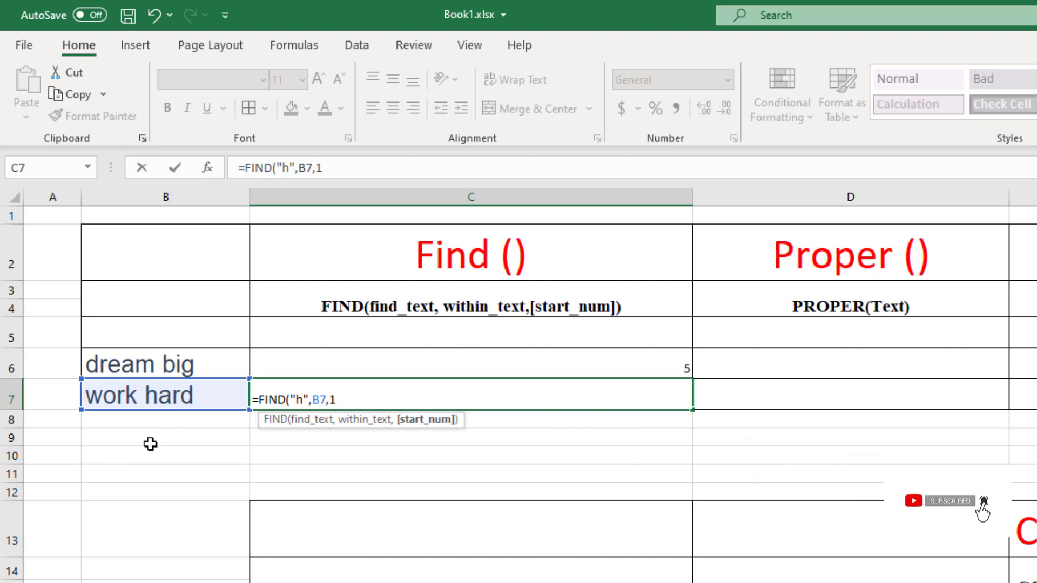
{"action": "type", "text": ")"}
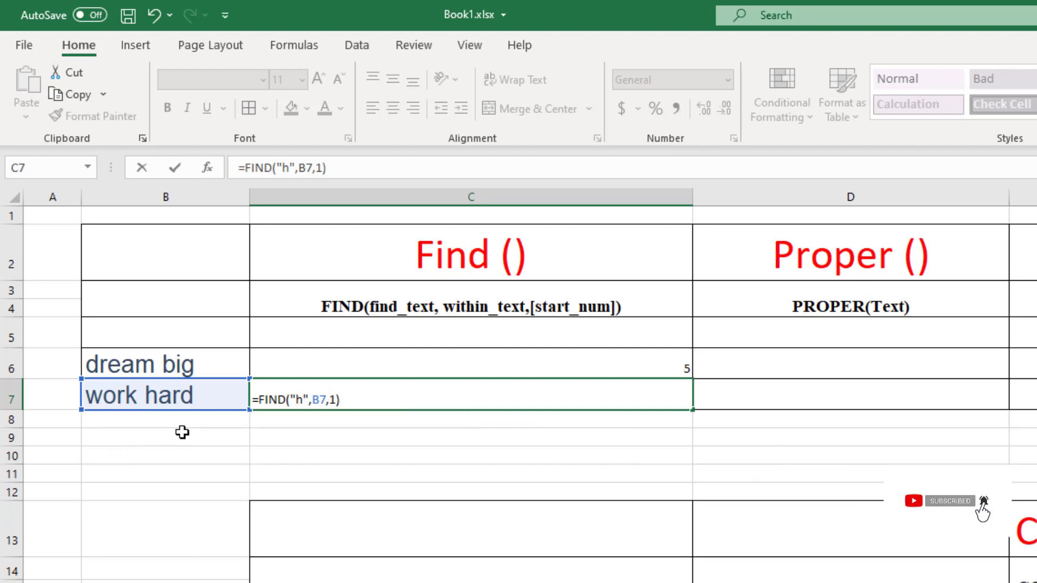
{"action": "key", "text": "Return"}
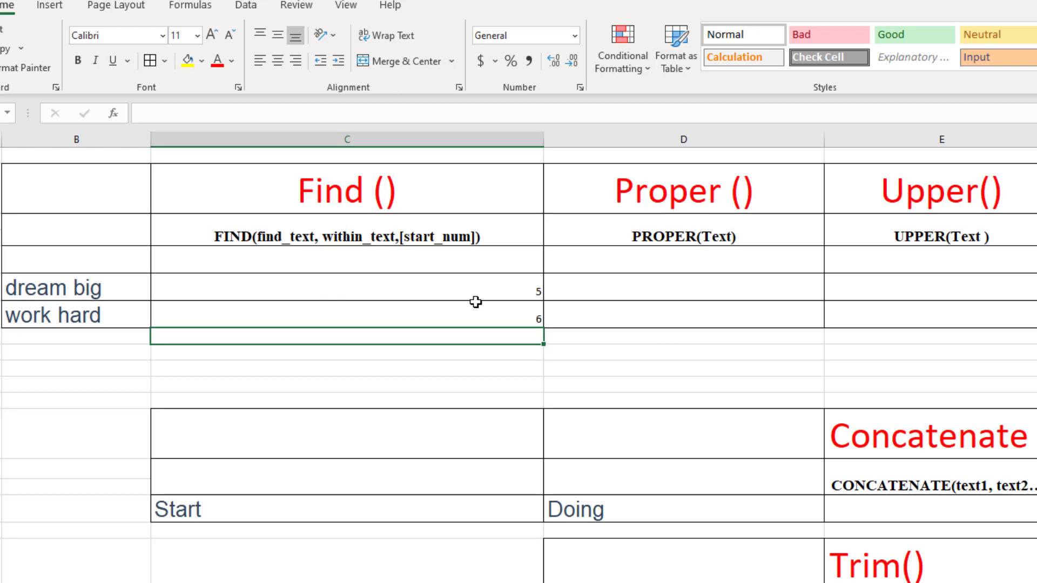
Enter the formula =PROPER(B6) in cell D6 to convert "dream big" to proper case
{"action": "left_click", "coordinate": [622, 291]}
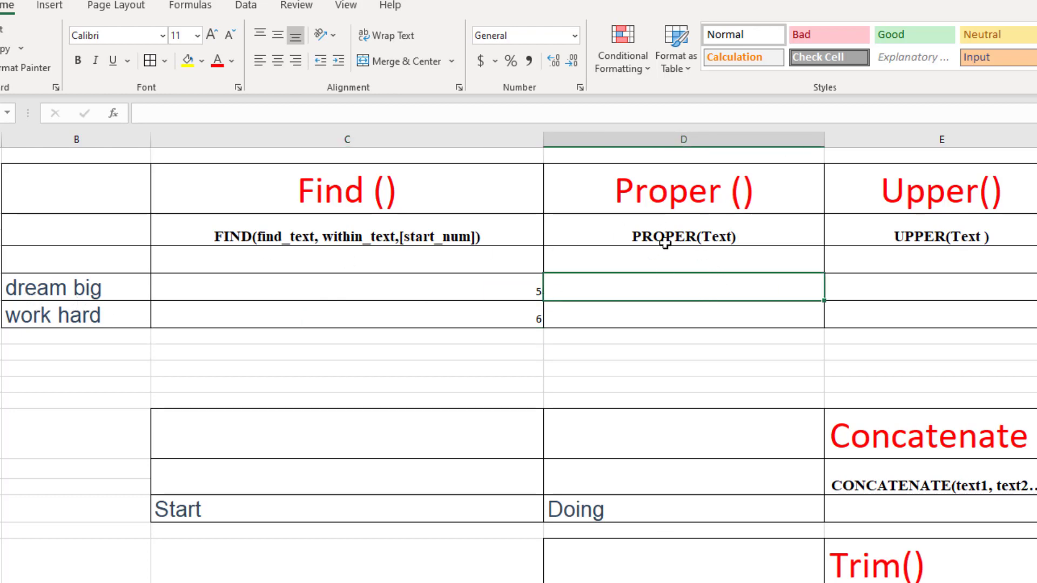
{"action": "type", "text": "="}
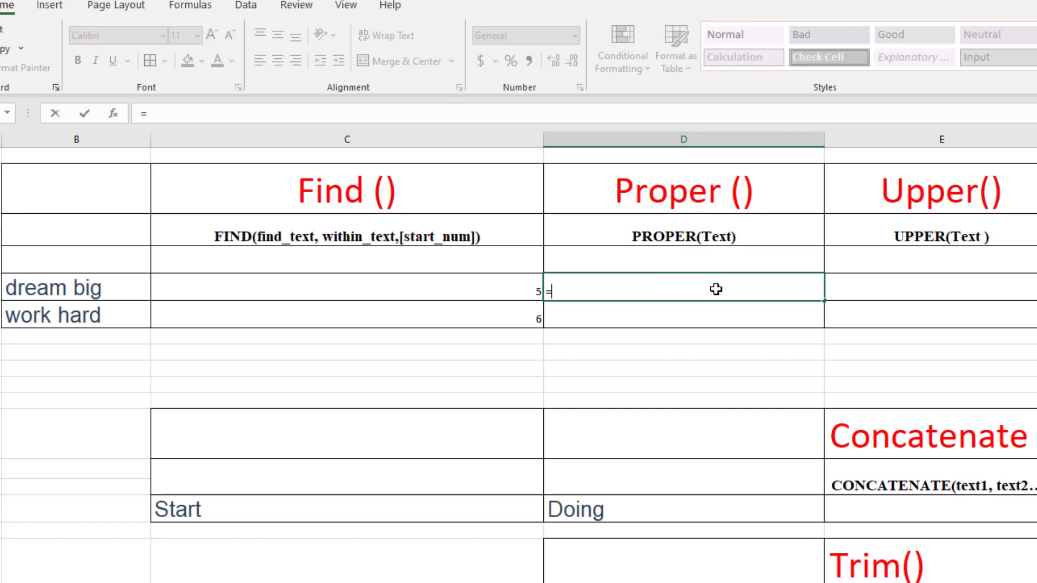
{"action": "type", "text": "pro"}
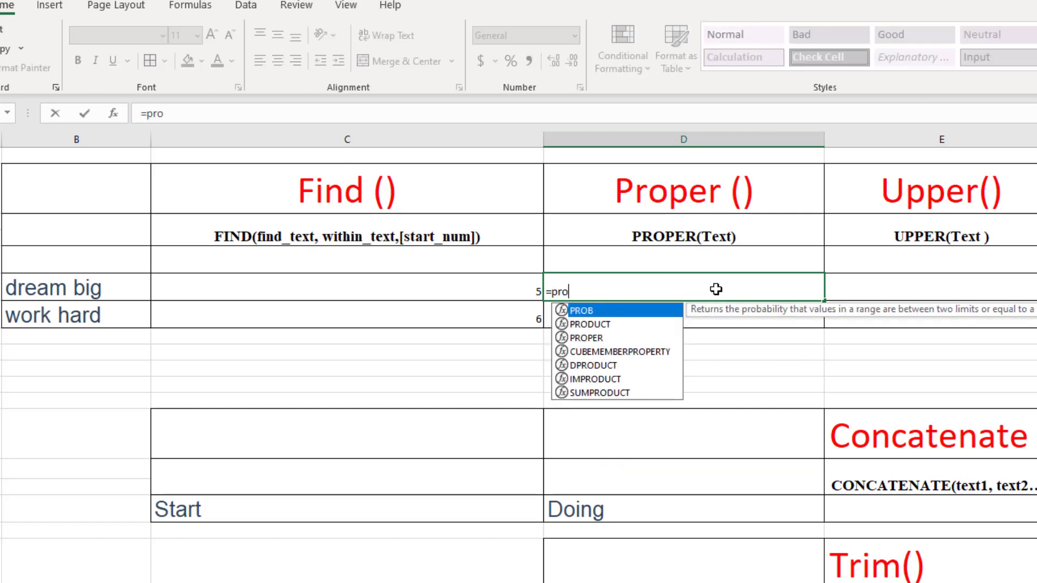
{"action": "double_click", "coordinate": [586, 338]}
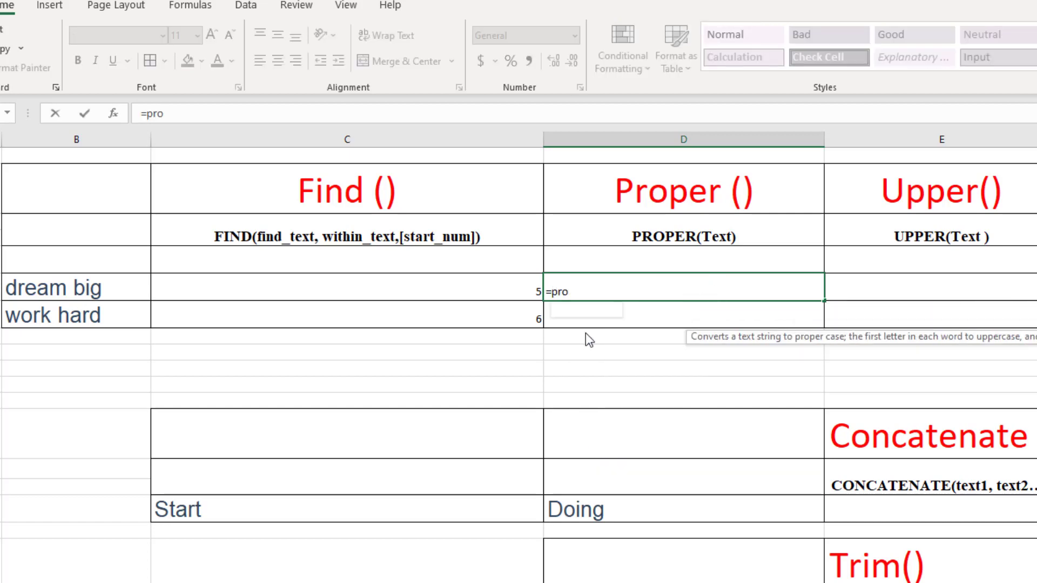
{"action": "left_click", "coordinate": [123, 283]}
{"action": "type", "text": ")"}
{"action": "key", "text": "Return"}
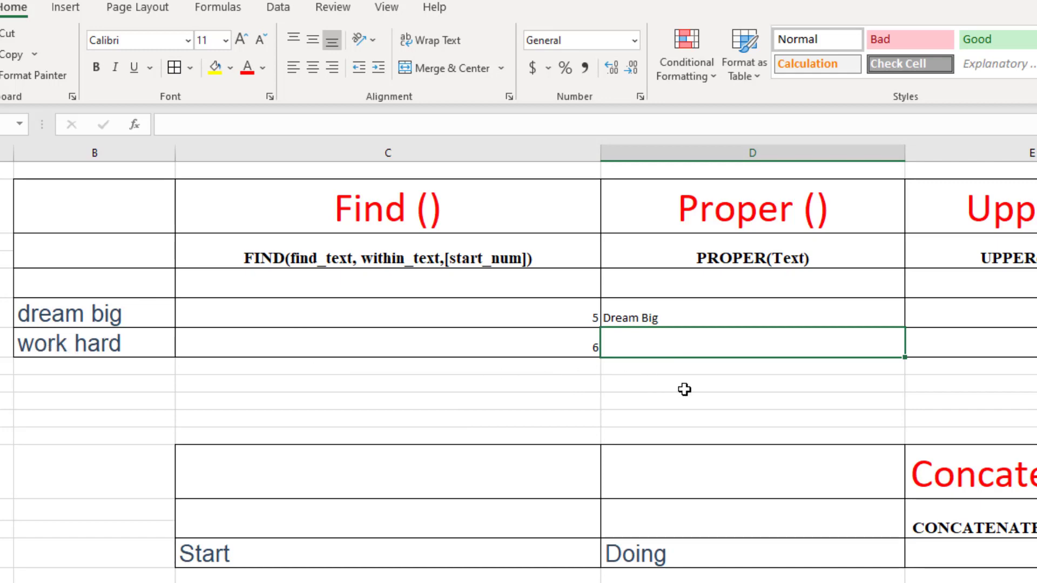
Enter the formula =PROPER(B7) in cell D7 to convert "work hard" to proper case
{"action": "type", "text": "=pr"}
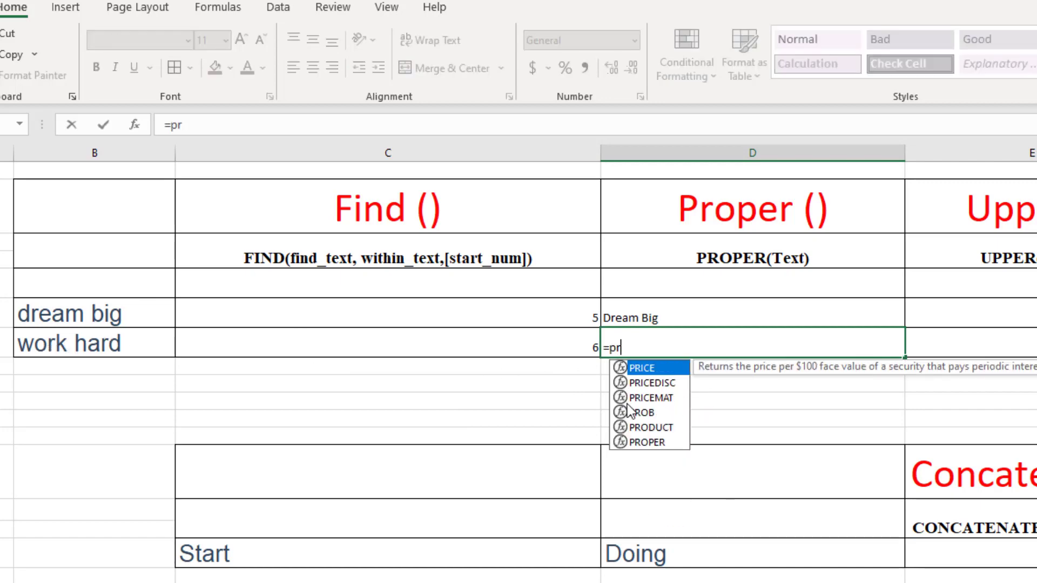
{"action": "double_click", "coordinate": [653, 442]}
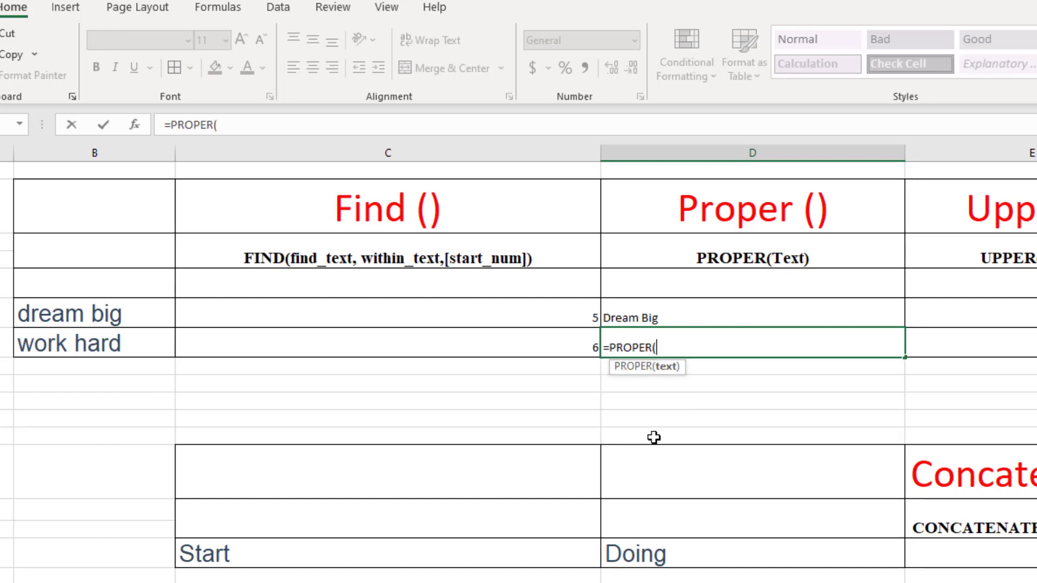
{"action": "left_click", "coordinate": [120, 346]}
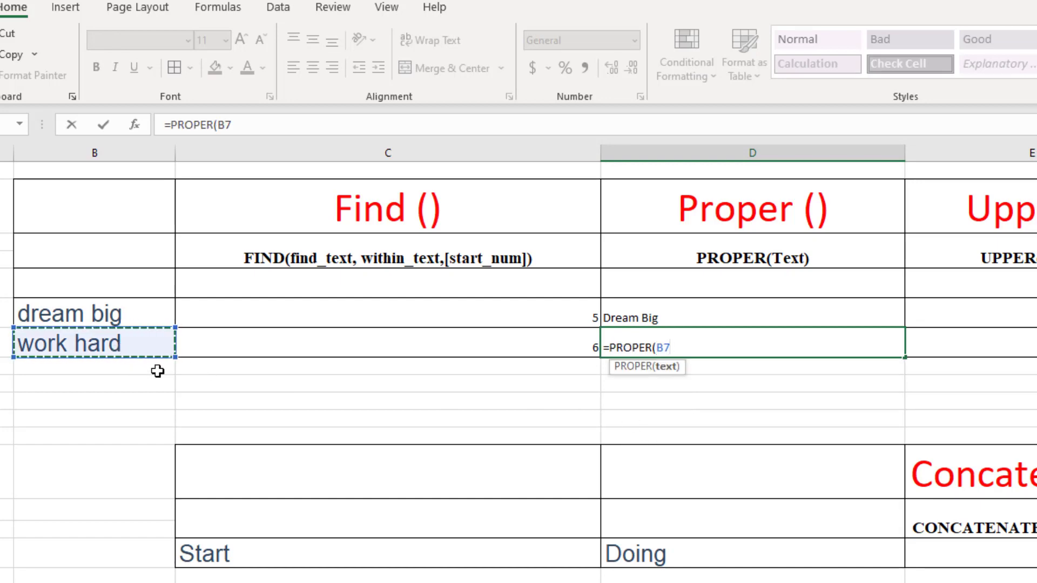
{"action": "type", "text": ")"}
{"action": "key", "text": "Return"}
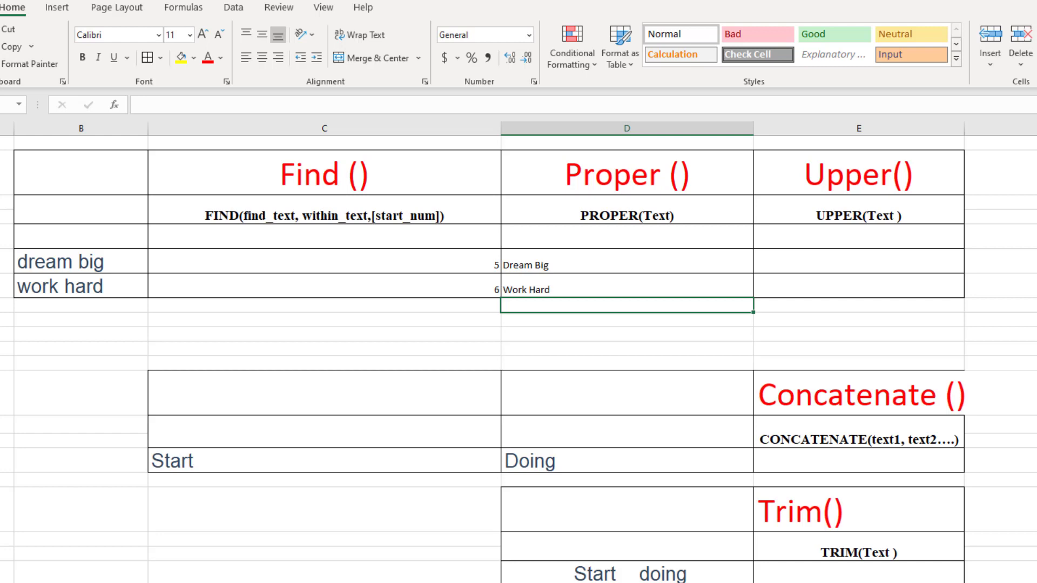
Enter the formula =UPPER(B6) in cell E6 to convert "dream big" to uppercase
{"action": "left_click", "coordinate": [804, 271]}
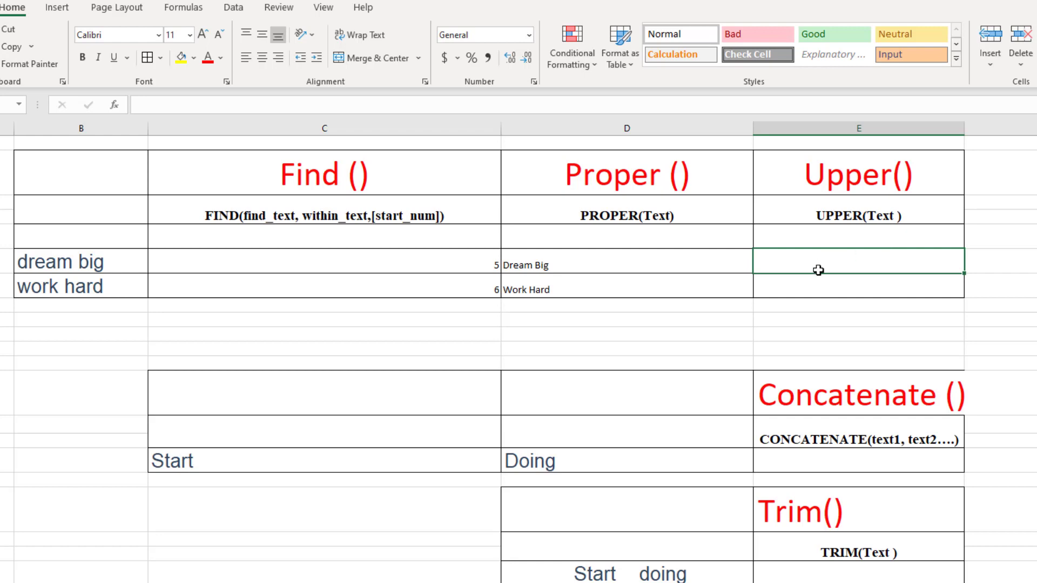
{"action": "type", "text": "="}
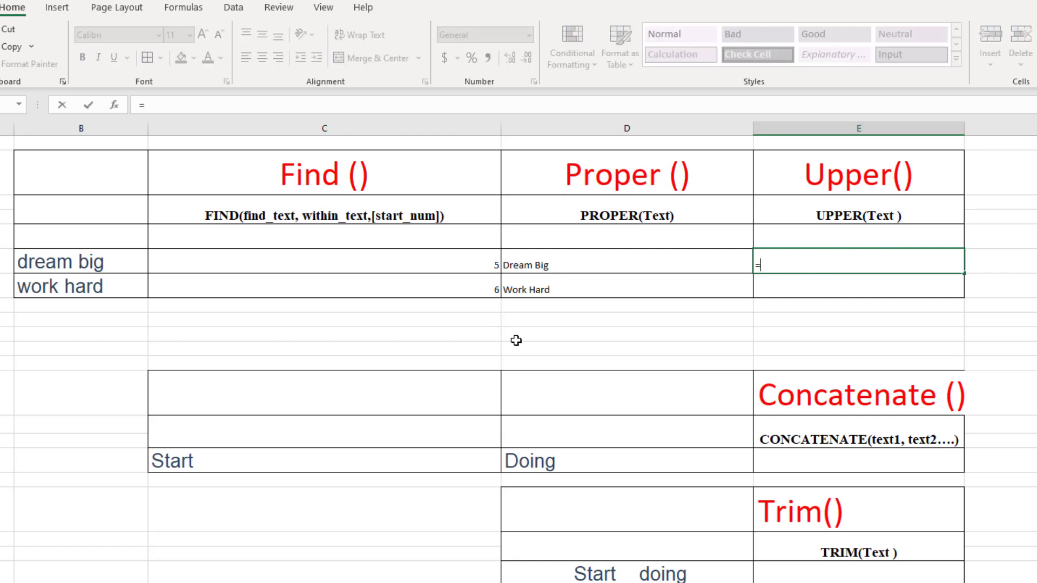
{"action": "type", "text": "i"}
{"action": "key", "text": "BackSpace"}
{"action": "type", "text": "upp"}
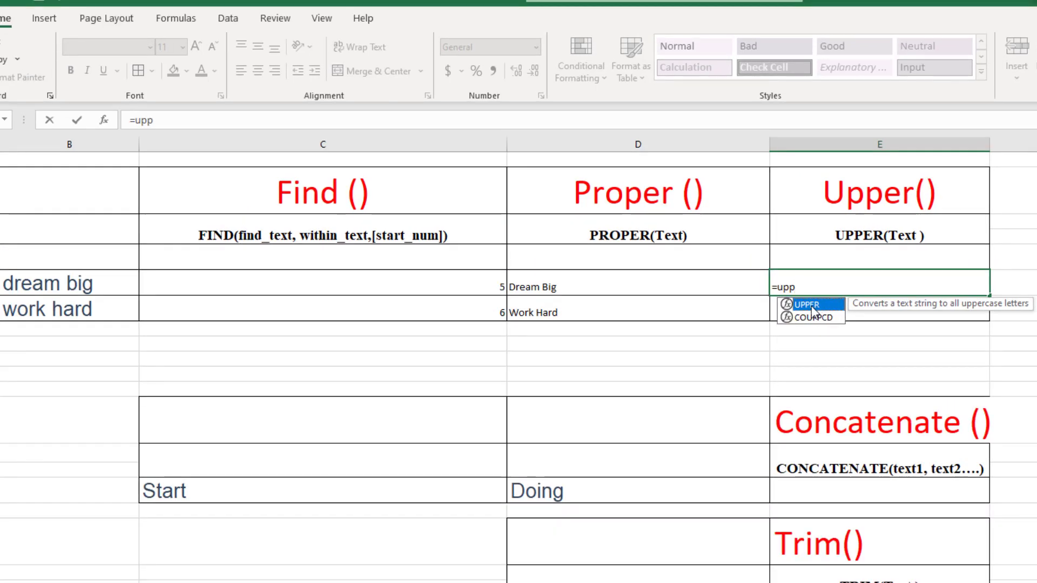
{"action": "double_click", "coordinate": [810, 305]}
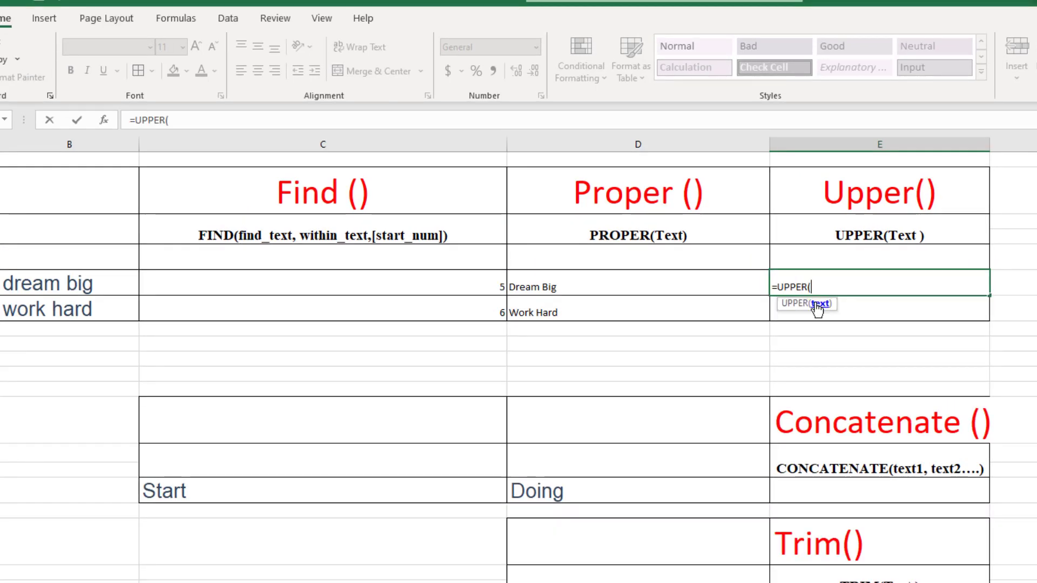
{"action": "left_click", "coordinate": [73, 287]}
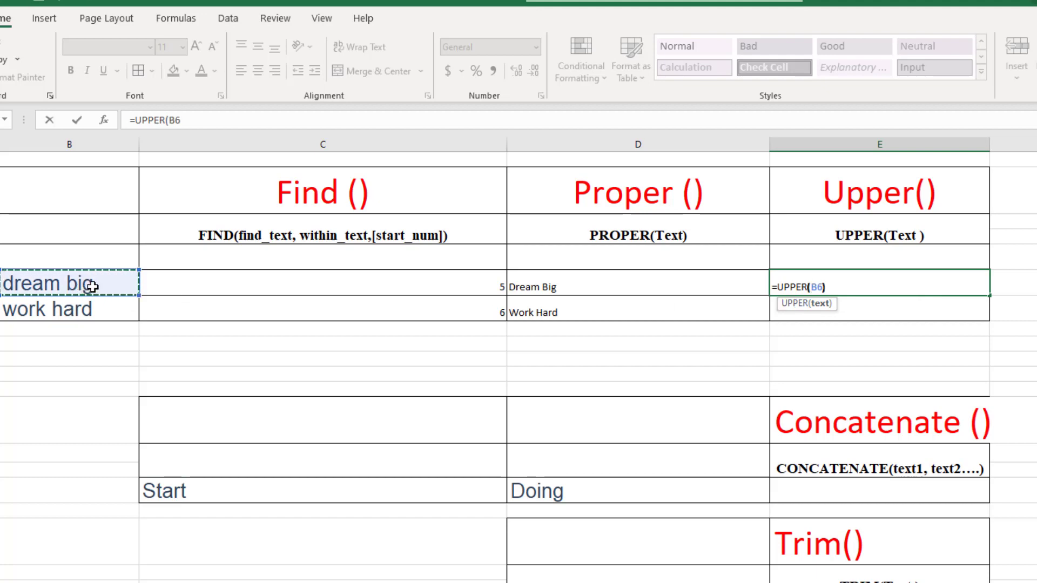
{"action": "key", "text": "Return"}
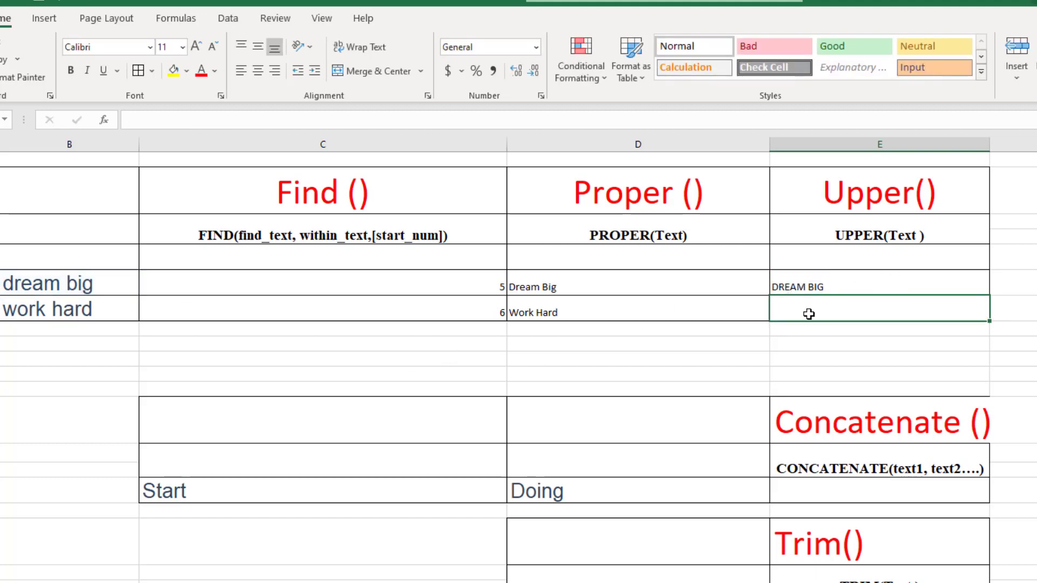
Enter the formula =UPPER(B7) in cell E7 to convert "work hard" to uppercase
{"action": "type", "text": "="}
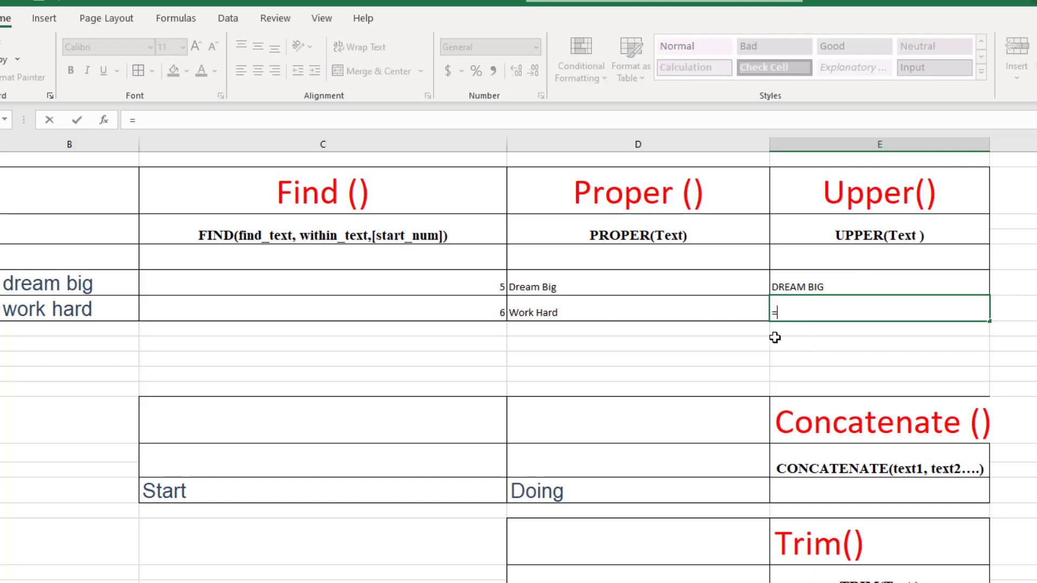
{"action": "type", "text": "upp"}
{"action": "key", "text": "Tab"}
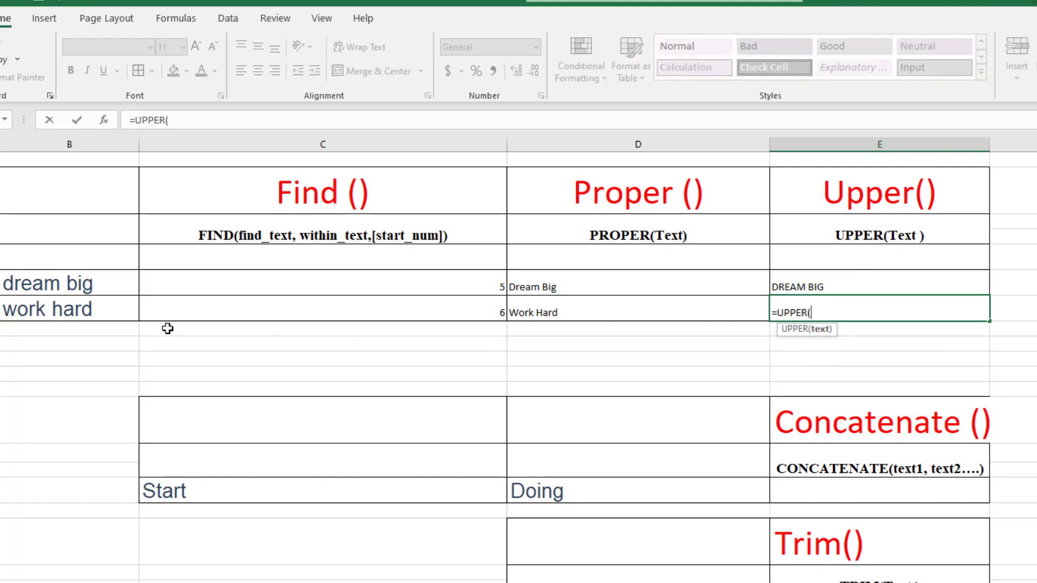
{"action": "left_click", "coordinate": [116, 310]}
{"action": "type", "text": ")"}
{"action": "key", "text": "Return"}
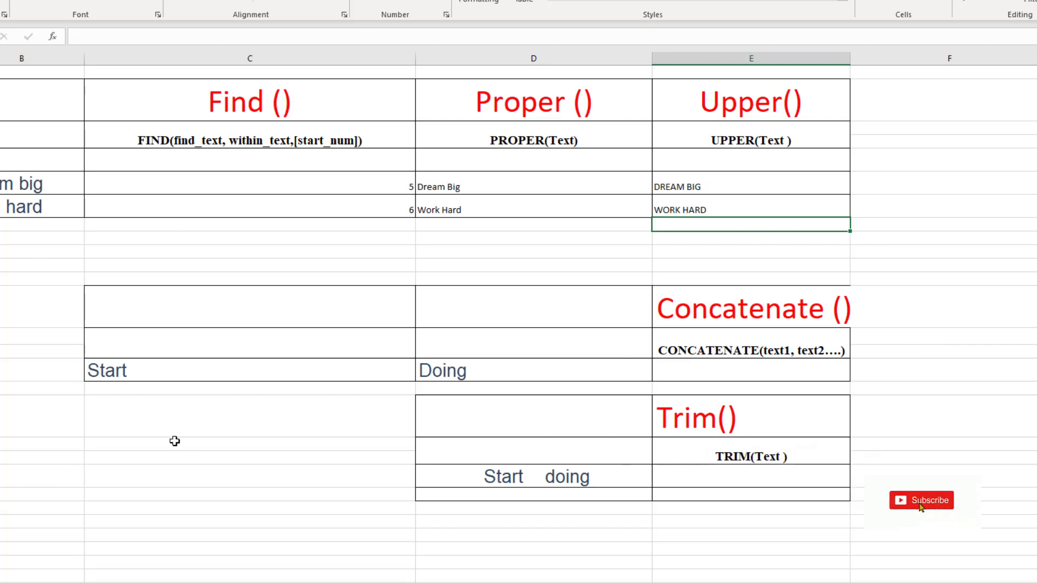
Enter the formula =CONCATENATE(C16,D16) in cell E16 to join "Start" and "Doing"
{"action": "left_click", "coordinate": [197, 371]}
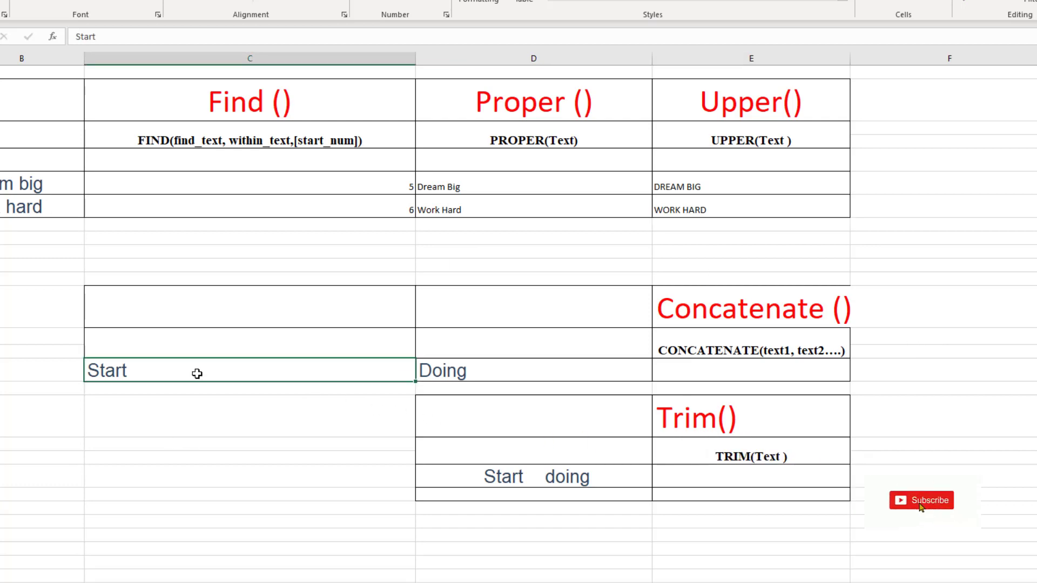
{"action": "left_click", "coordinate": [444, 370]}
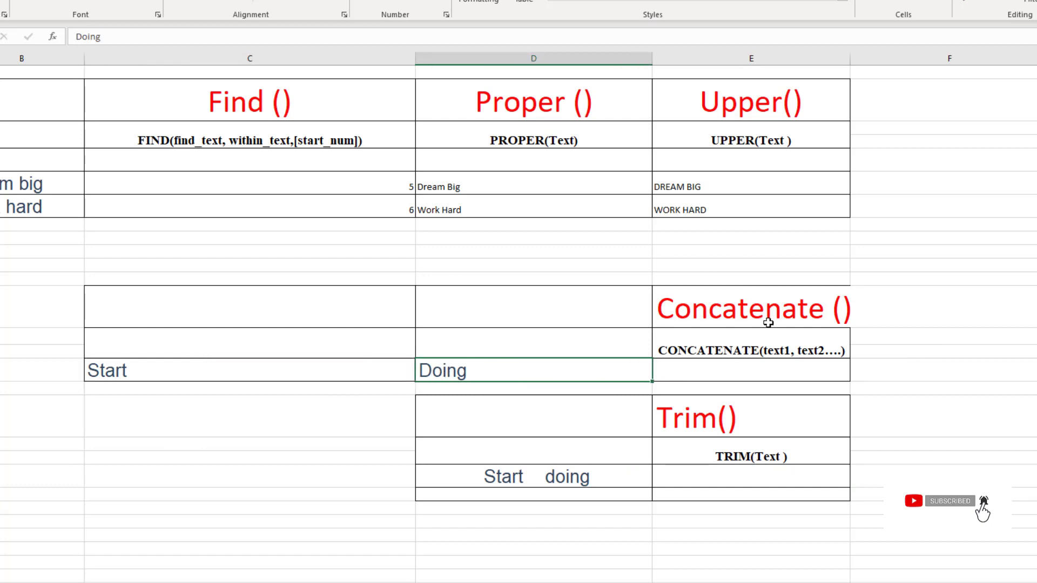
{"action": "left_click", "coordinate": [744, 378]}
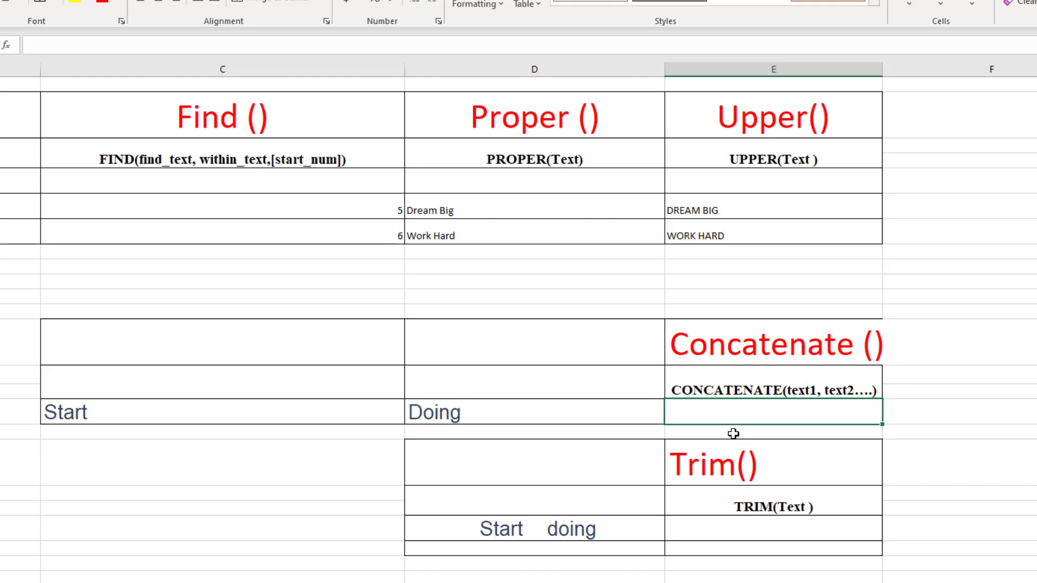
{"action": "type", "text": "="}
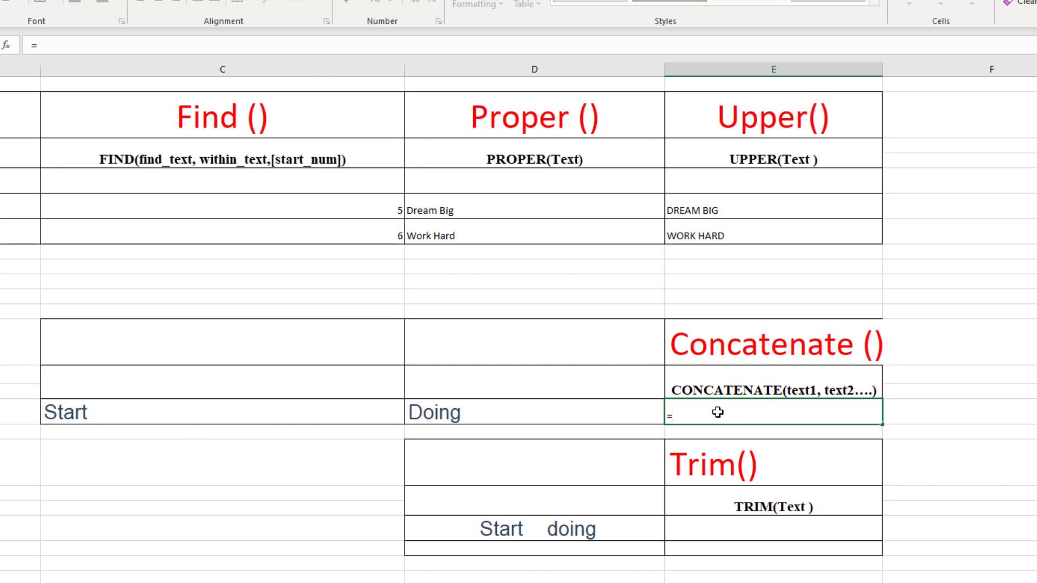
{"action": "type", "text": "conc"}
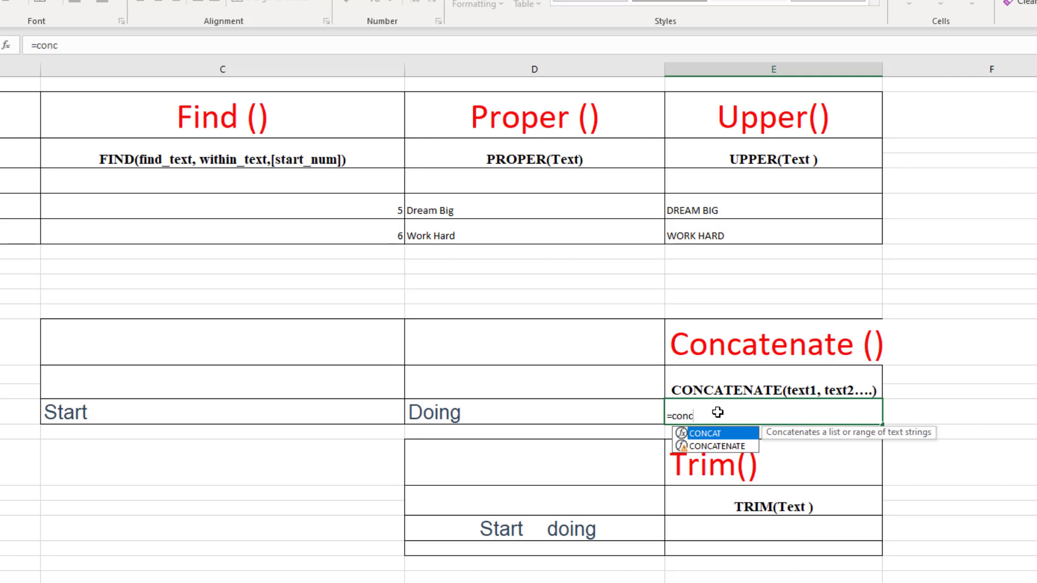
{"action": "double_click", "coordinate": [706, 442]}
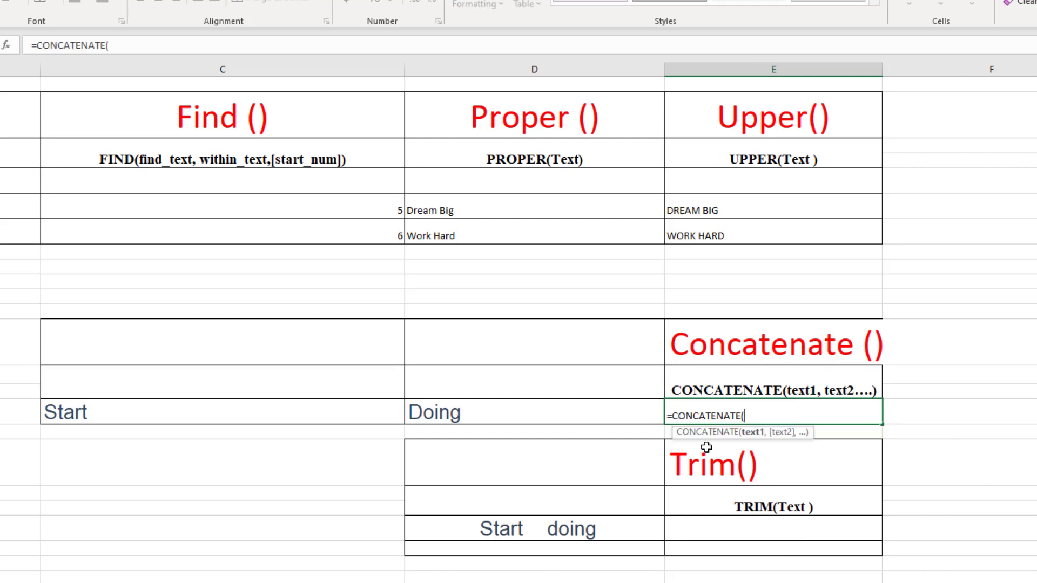
{"action": "left_click", "coordinate": [267, 409]}
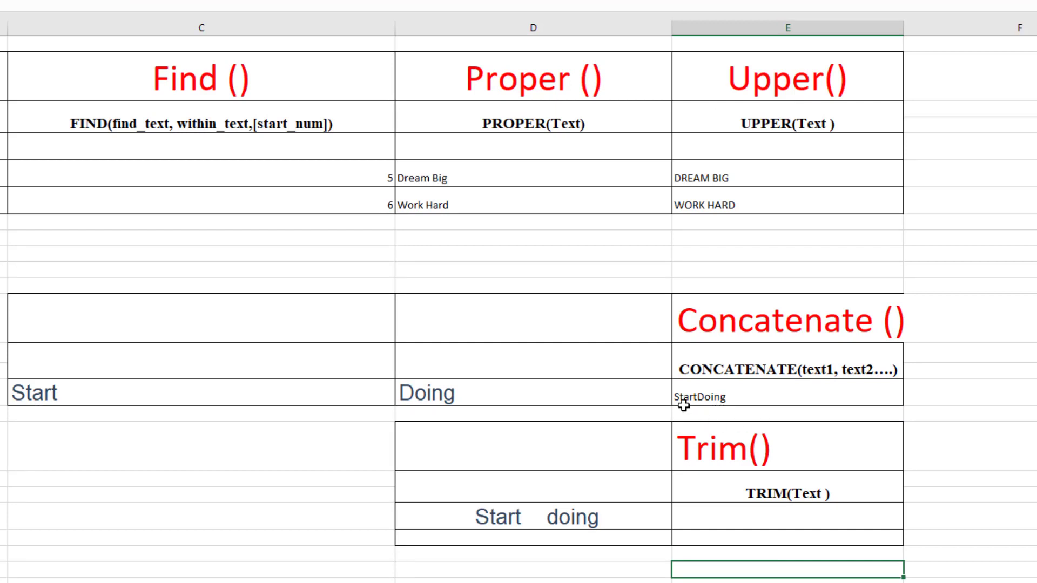
Edit the formula in cell E16 to =CONCATENATE(C16," ",D16) so a space separates the two words
{"action": "double_click", "coordinate": [726, 398]}
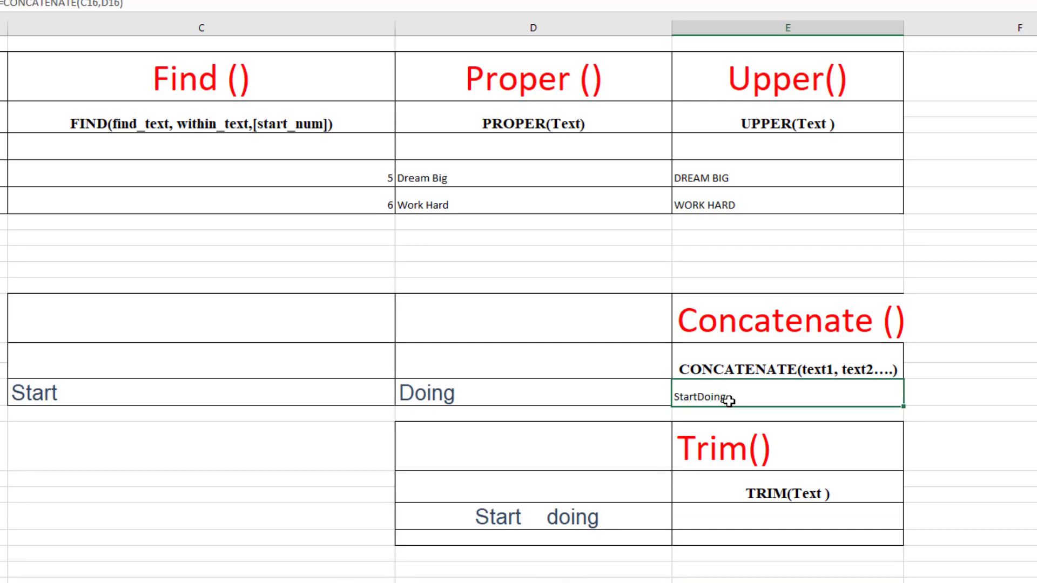
{"action": "left_click", "coordinate": [775, 398]}
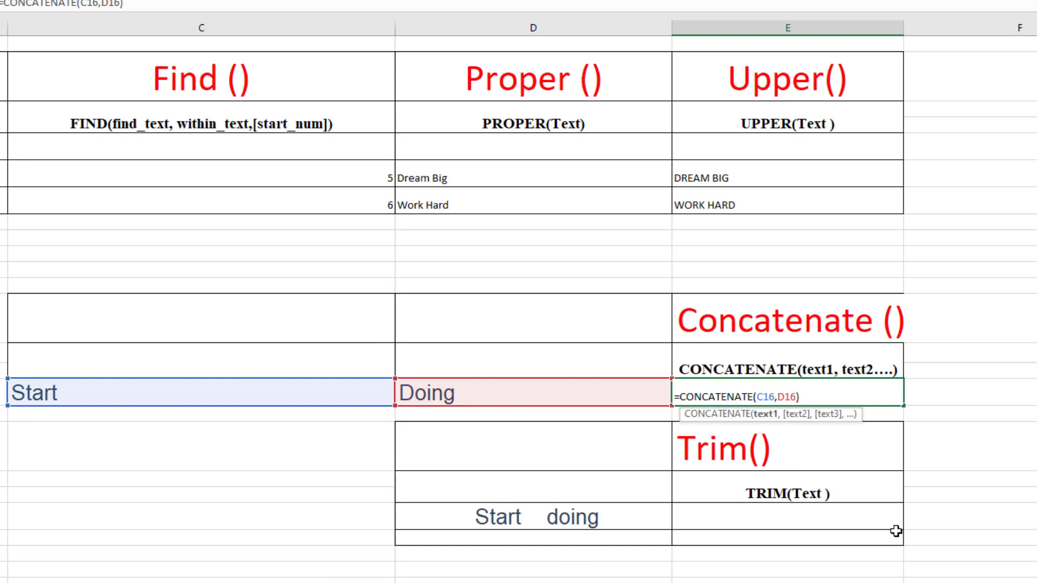
{"action": "type", "text": ","}
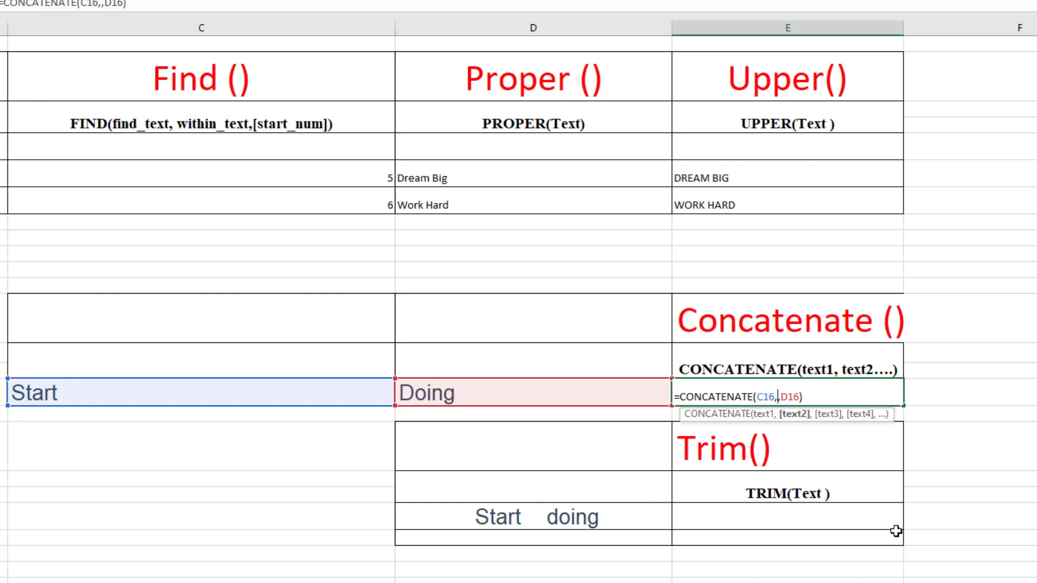
{"action": "type", "text": "\""}
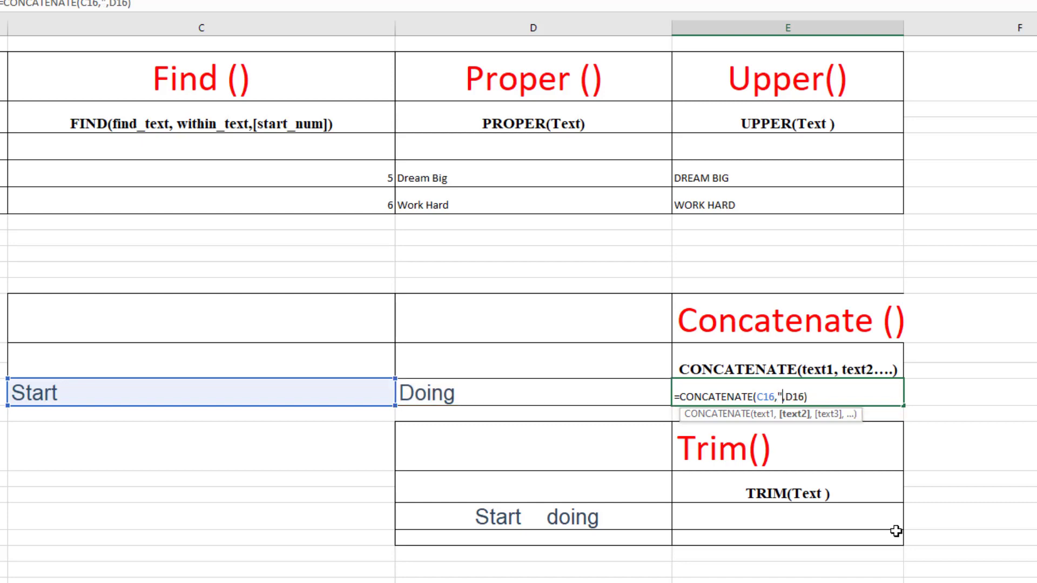
{"action": "type", "text": " \""}
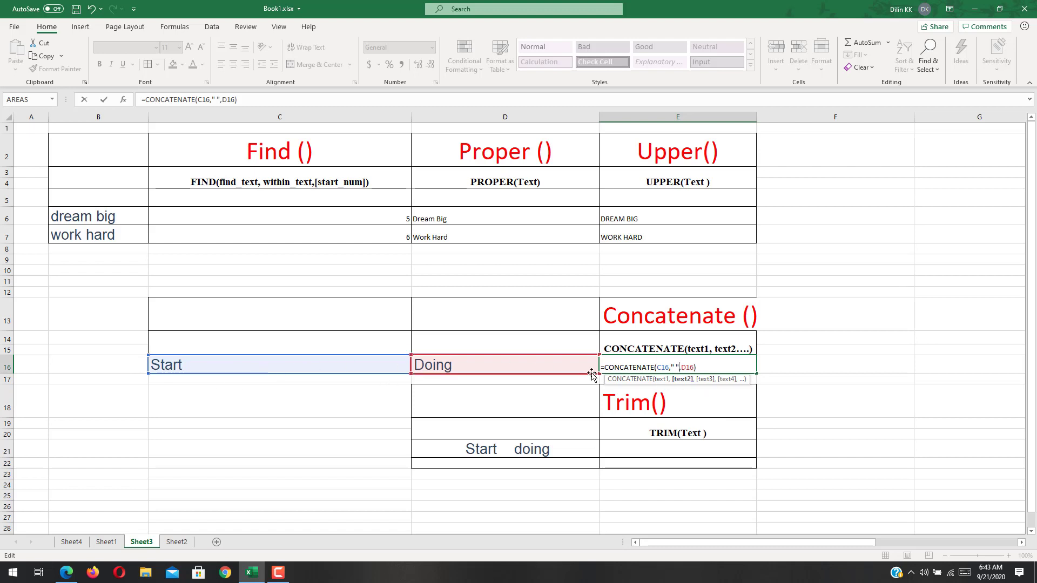
{"action": "key", "text": "Return"}
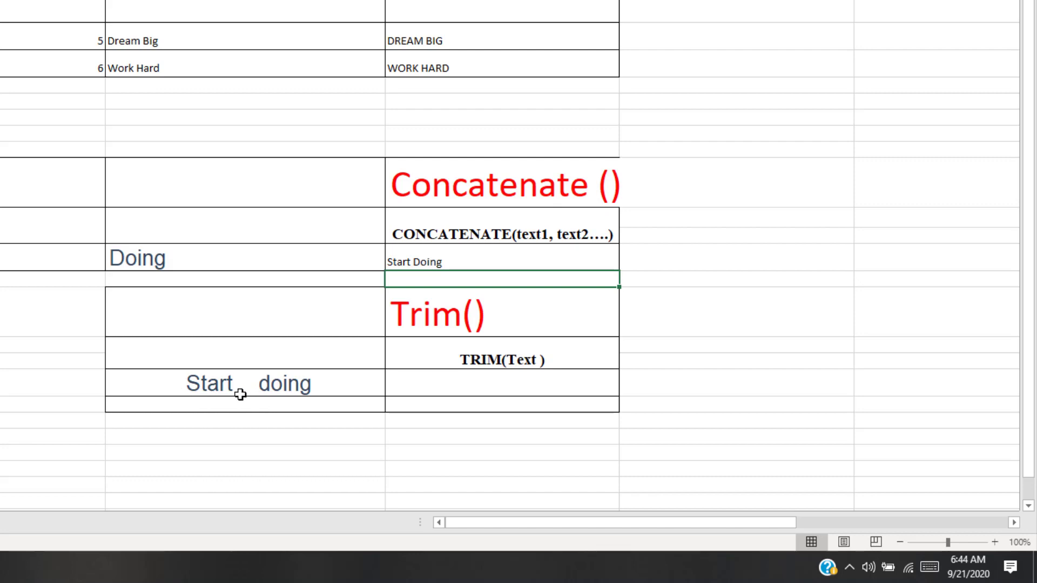
Enter the formula =TRIM(D21) in cell E21 to remove the extra spaces from "Start doing"
{"action": "left_click", "coordinate": [453, 386]}
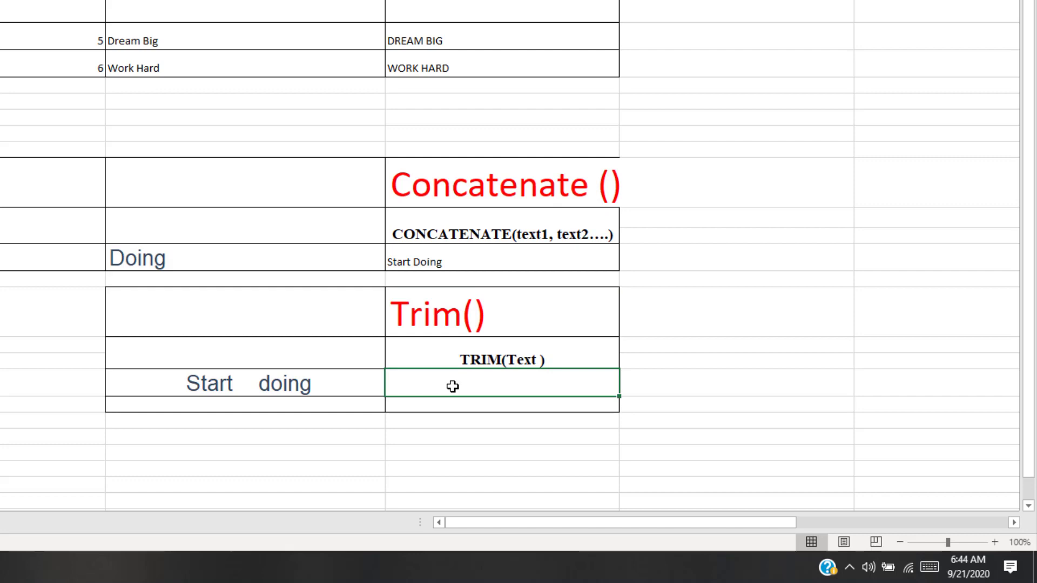
{"action": "type", "text": "=tri"}
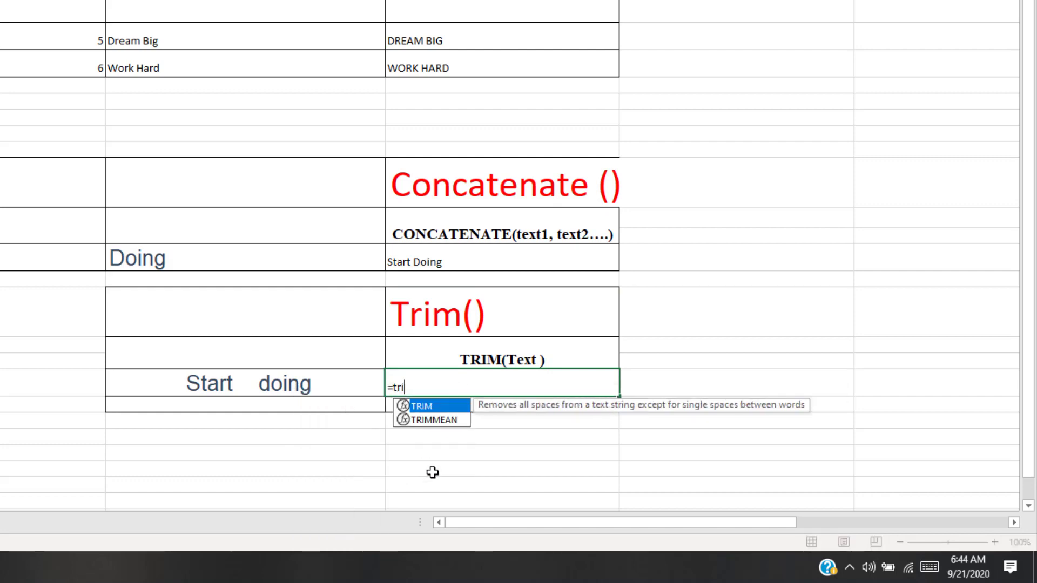
{"action": "double_click", "coordinate": [424, 408]}
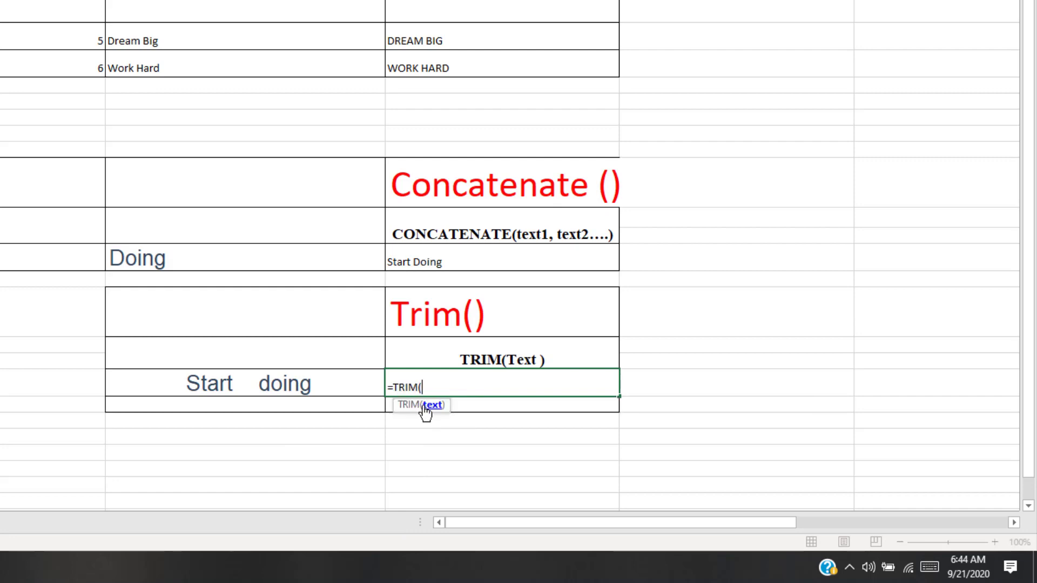
{"action": "left_click", "coordinate": [228, 386]}
{"action": "type", "text": ")"}
{"action": "key", "text": "Return"}
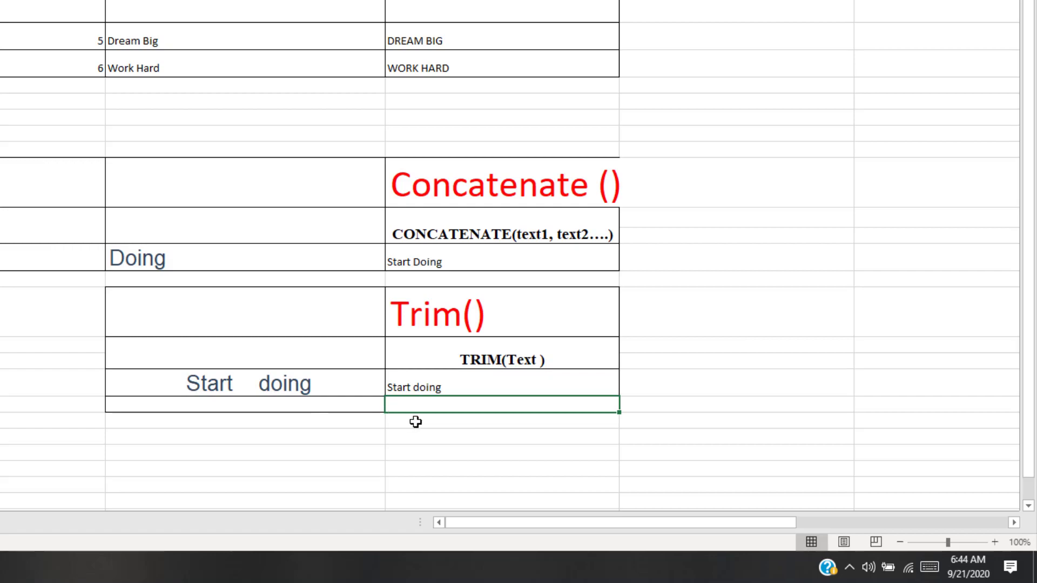